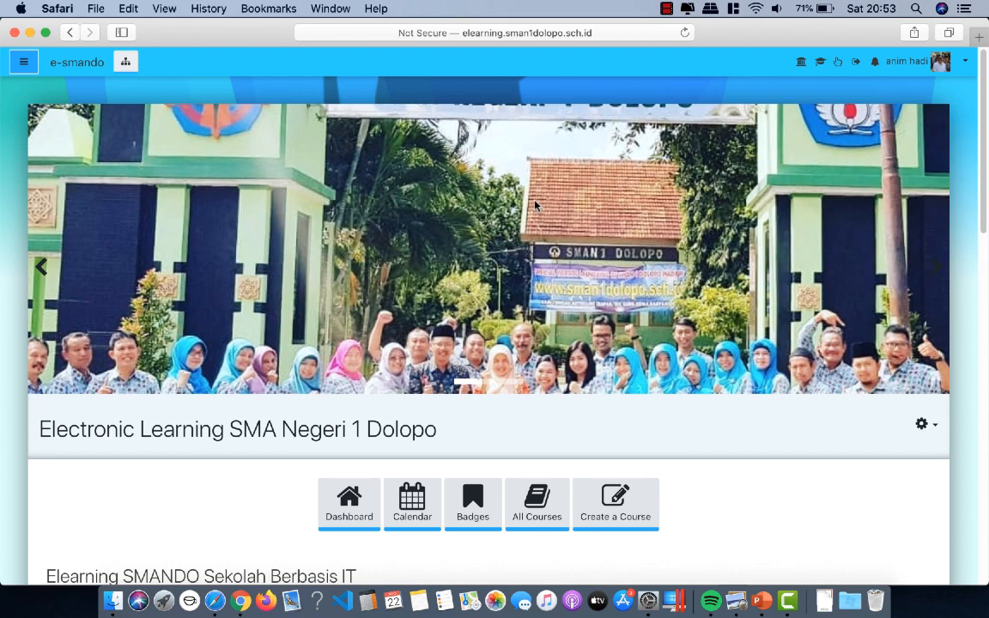
# Open the 2019-2020 category under PEMBELAJARAN dan PENILAIAN HARIAN and go to page 3 of its list.
pyautogui.scroll(-5, 534, 205)
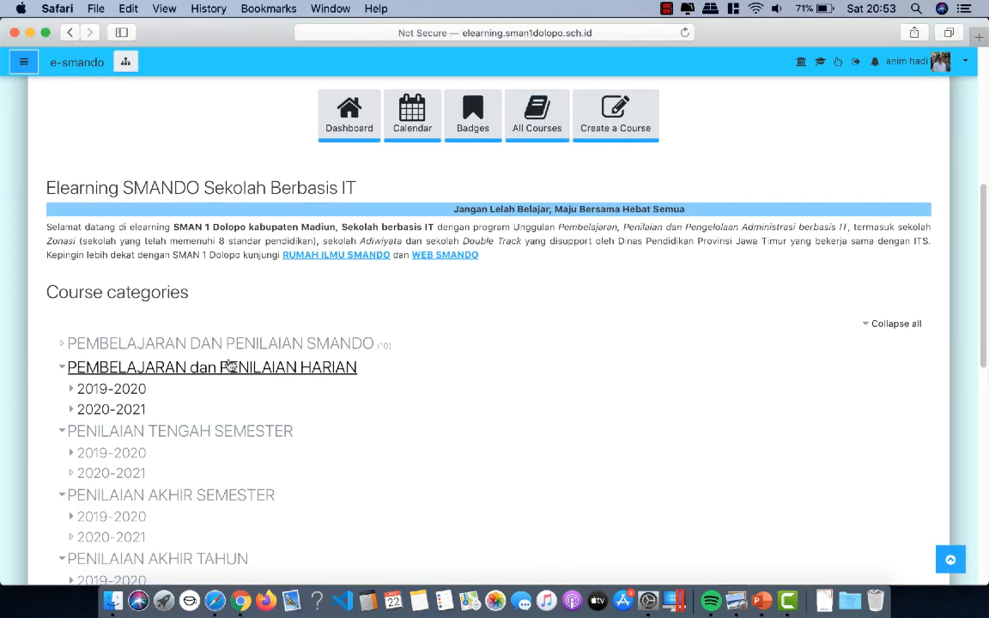
pyautogui.click(86, 393)
pyautogui.scroll(-5, 464, 368)
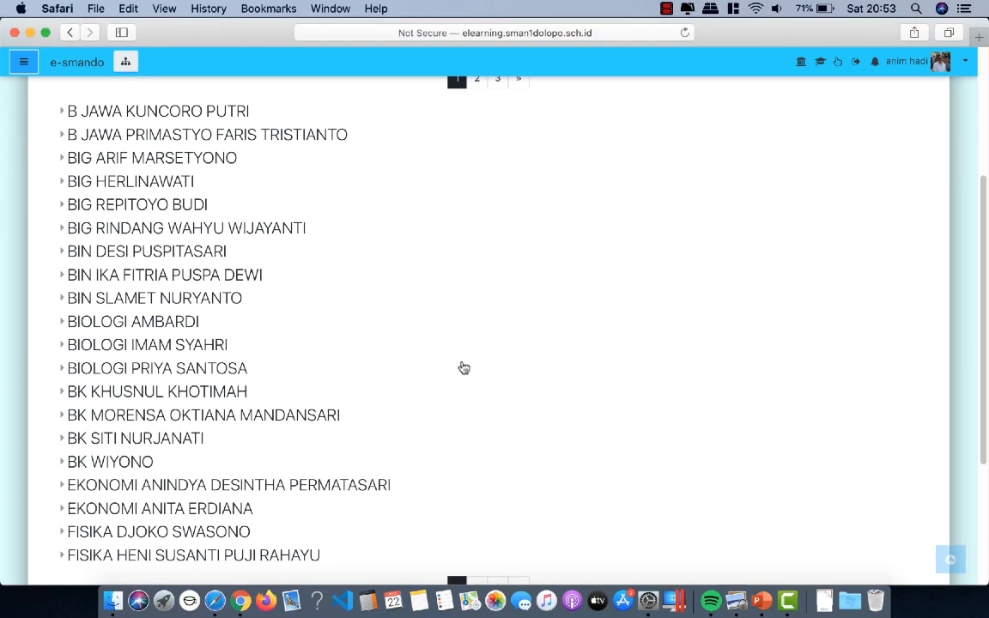
pyautogui.scroll(5, 479, 311)
pyautogui.click(495, 311)
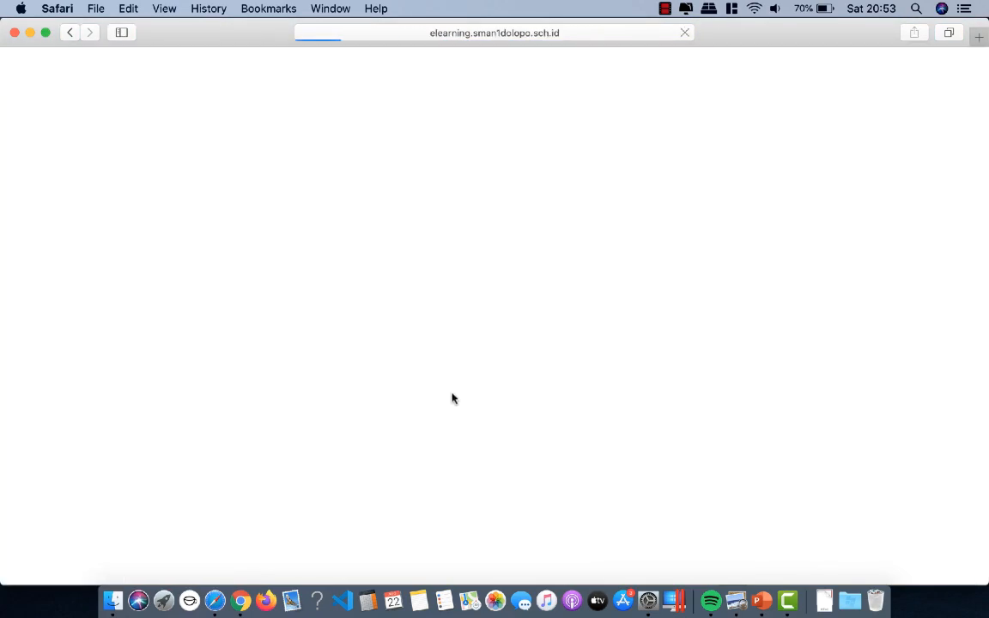
# Open the teacher's own chemistry (KIM) category and enter the Kelas X chemistry course.
pyautogui.scroll(-3, 198, 429)
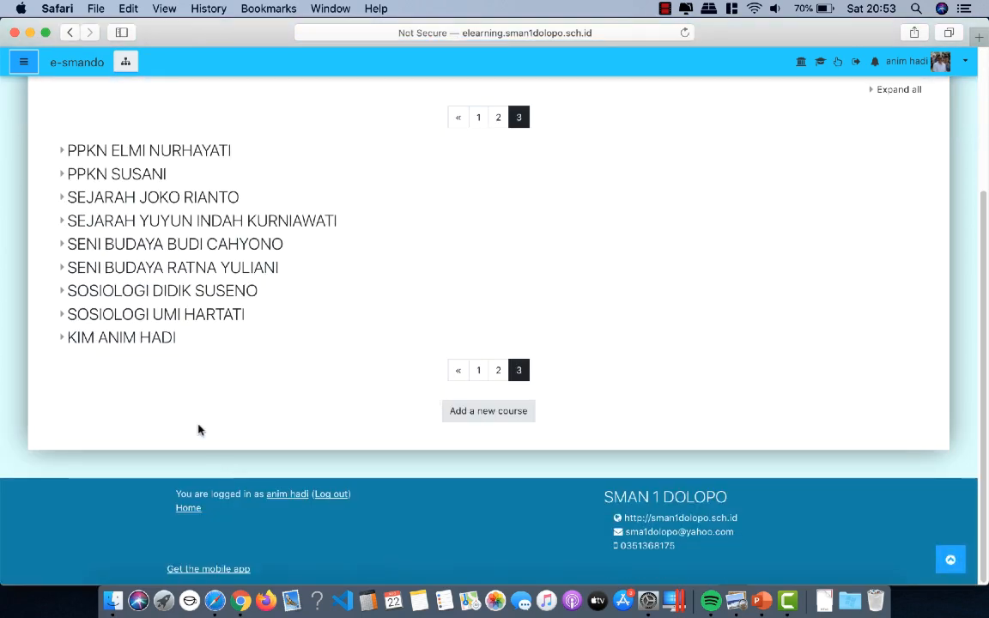
pyautogui.click(146, 347)
pyautogui.scroll(-3, 534, 314)
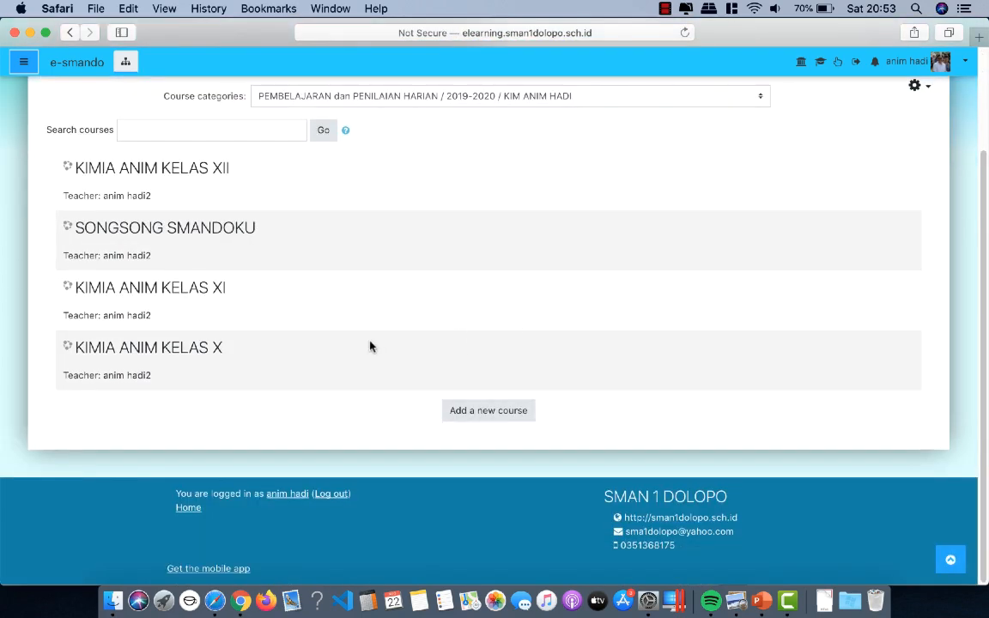
pyautogui.click(154, 348)
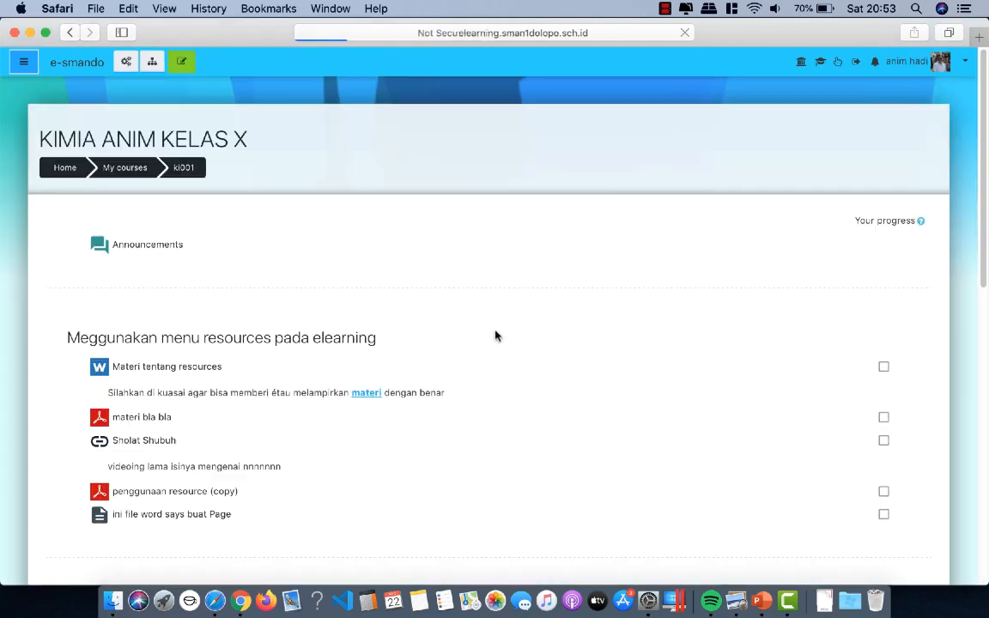
# Turn on course editing and open the activity chooser for the section "soal pilihan ganda isian singkat benar salah".
pyautogui.scroll(-5, 471, 342)
pyautogui.scroll(-3, 471, 343)
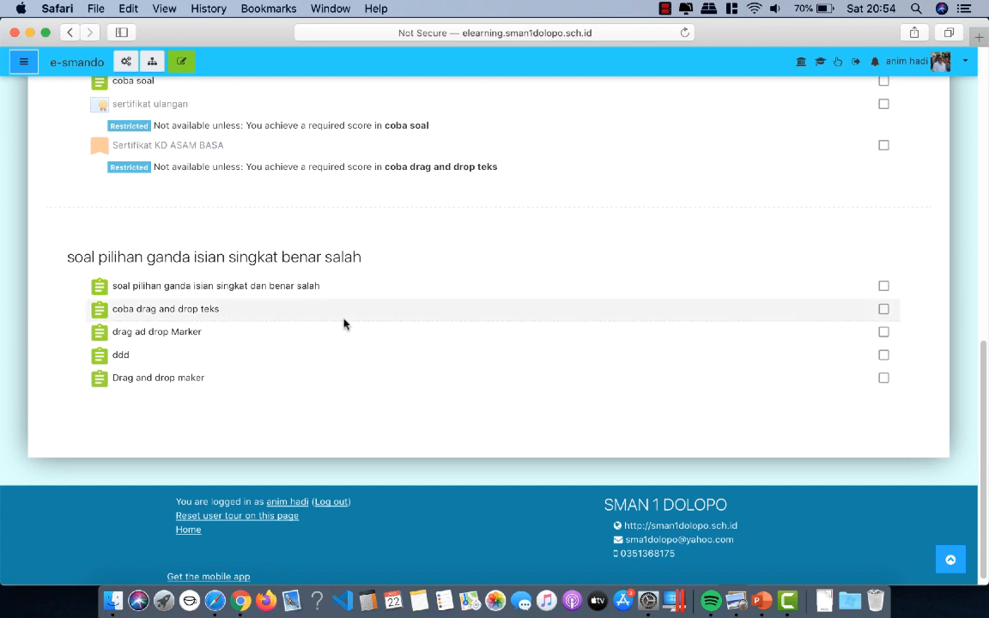
pyautogui.scroll(1, 318, 309)
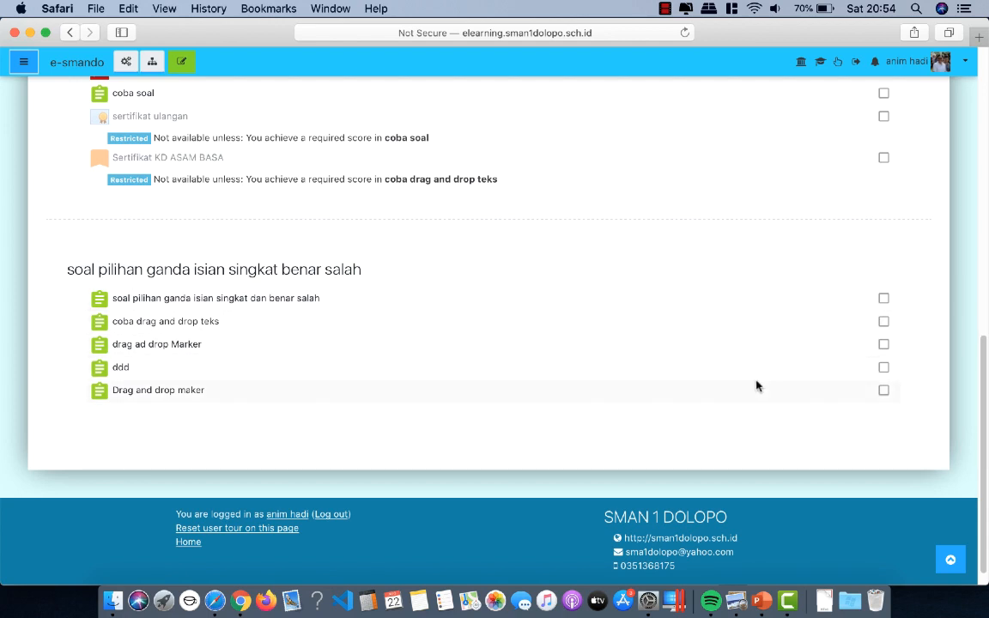
pyautogui.click(184, 72)
pyautogui.click(184, 69)
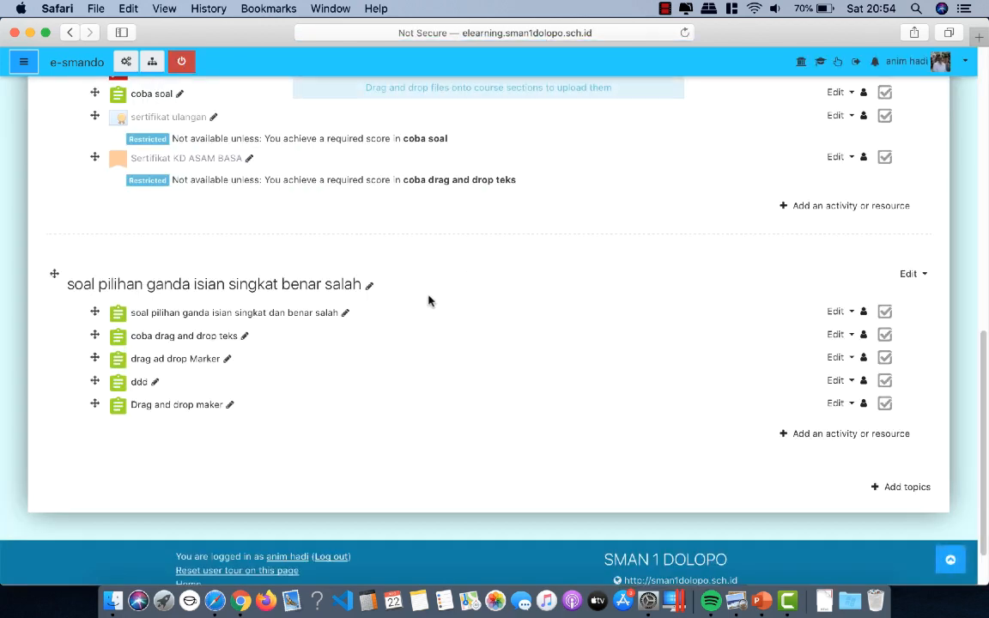
pyautogui.click(845, 435)
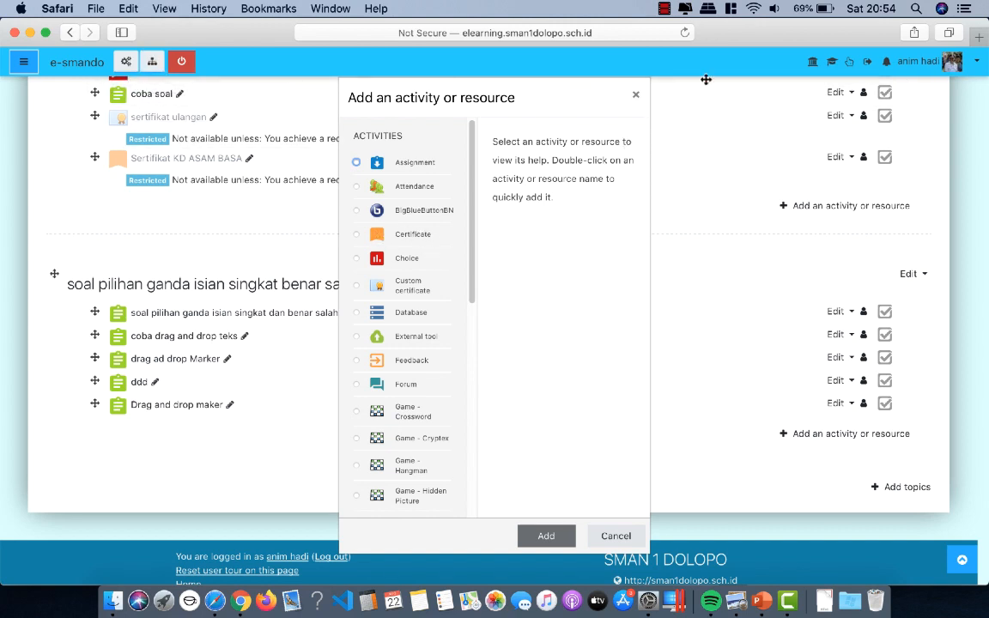
# Leave the activity chooser and open the Install plugins page in Site administration.
pyautogui.click(152, 67)
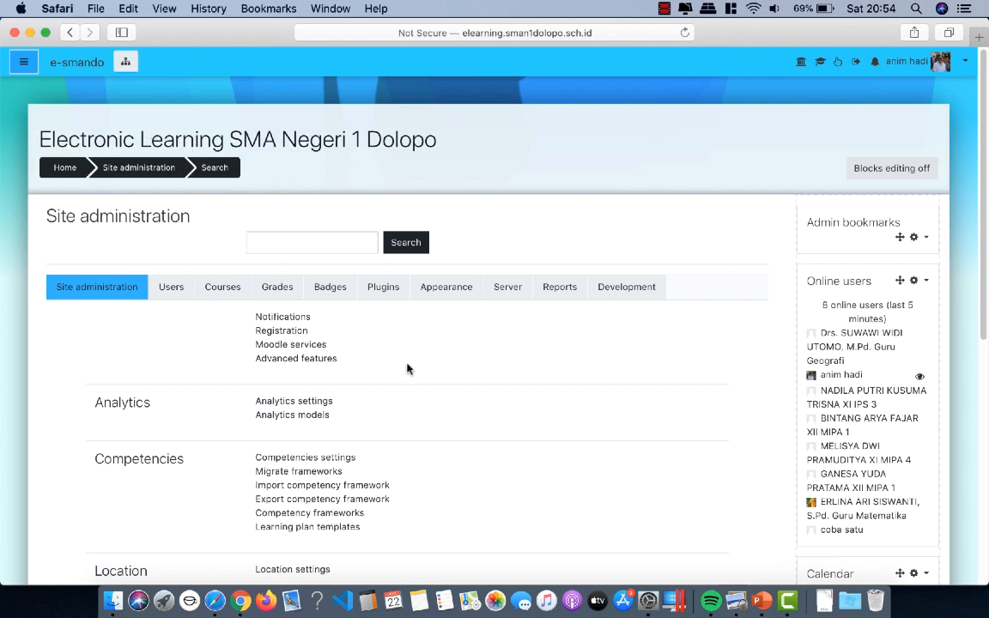
pyautogui.scroll(-2, 408, 368)
pyautogui.click(386, 258)
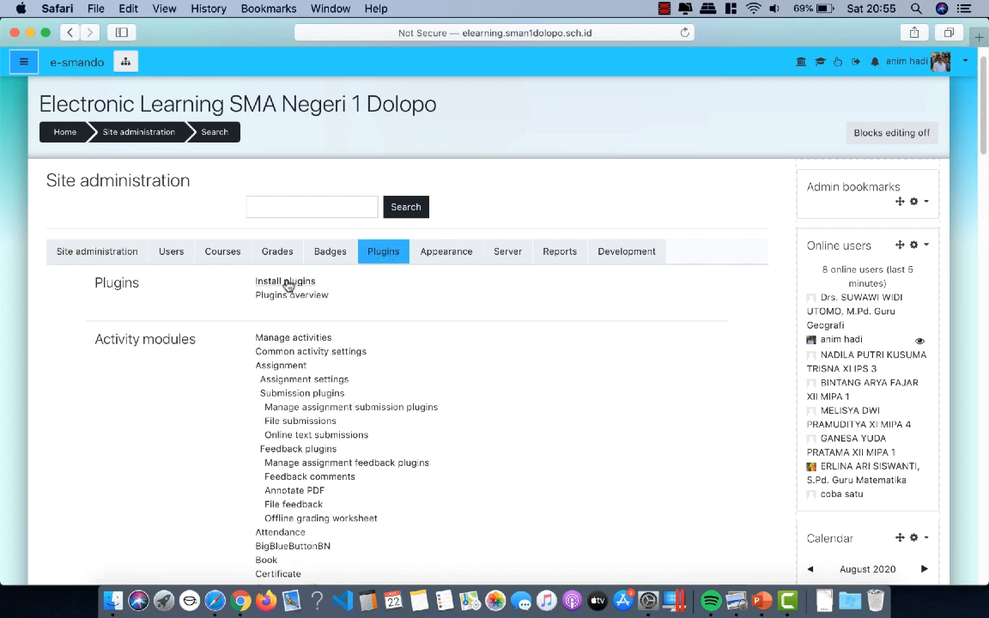
pyautogui.click(288, 285)
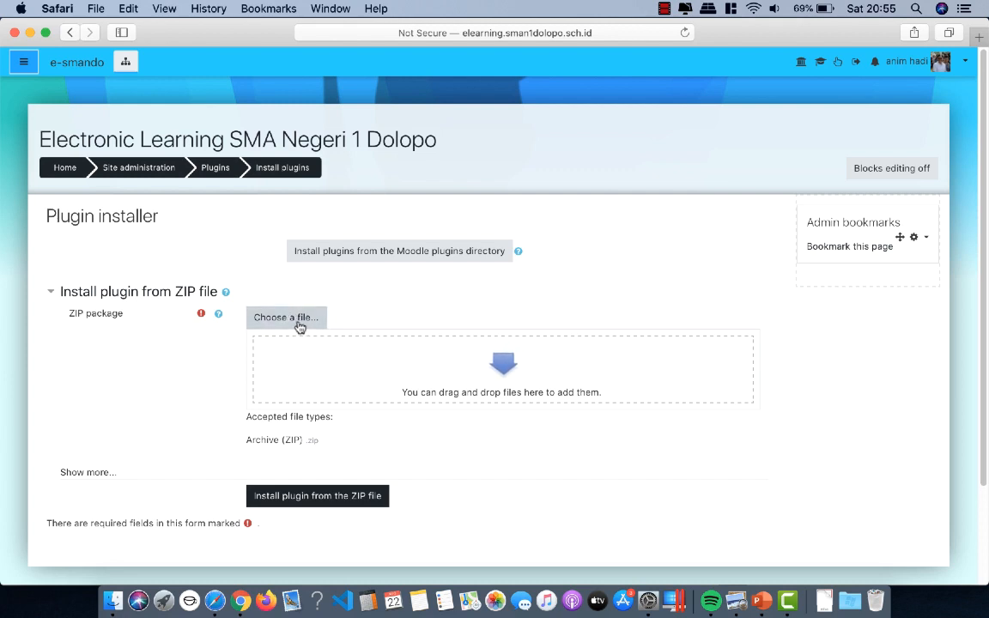
# Search Google in a new tab for "plgin certicate moodle".
pyautogui.click(979, 37)
pyautogui.click(350, 287)
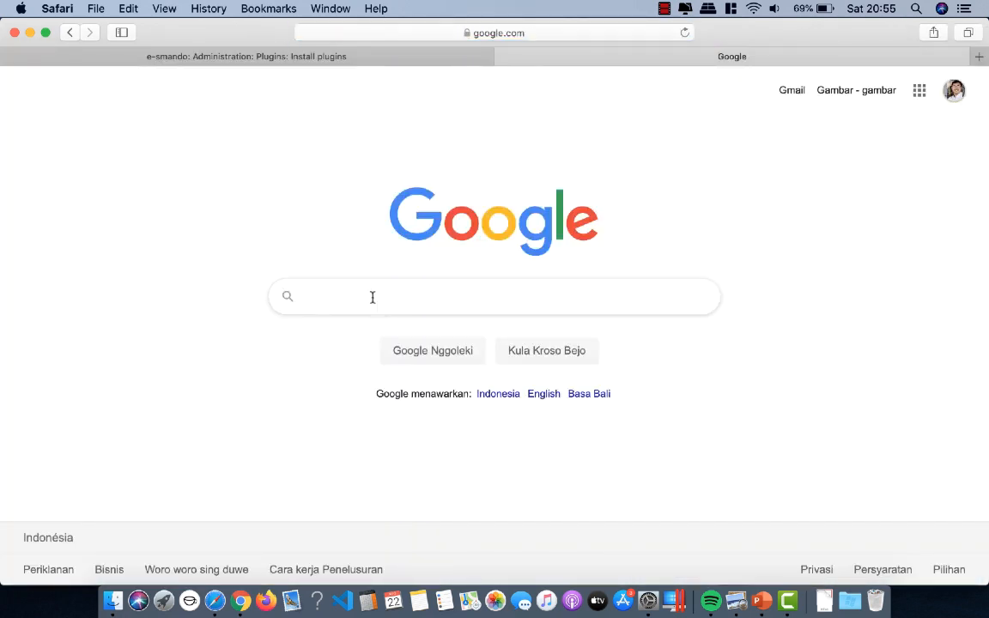
pyautogui.write('pu')
pyautogui.press('BackSpace')
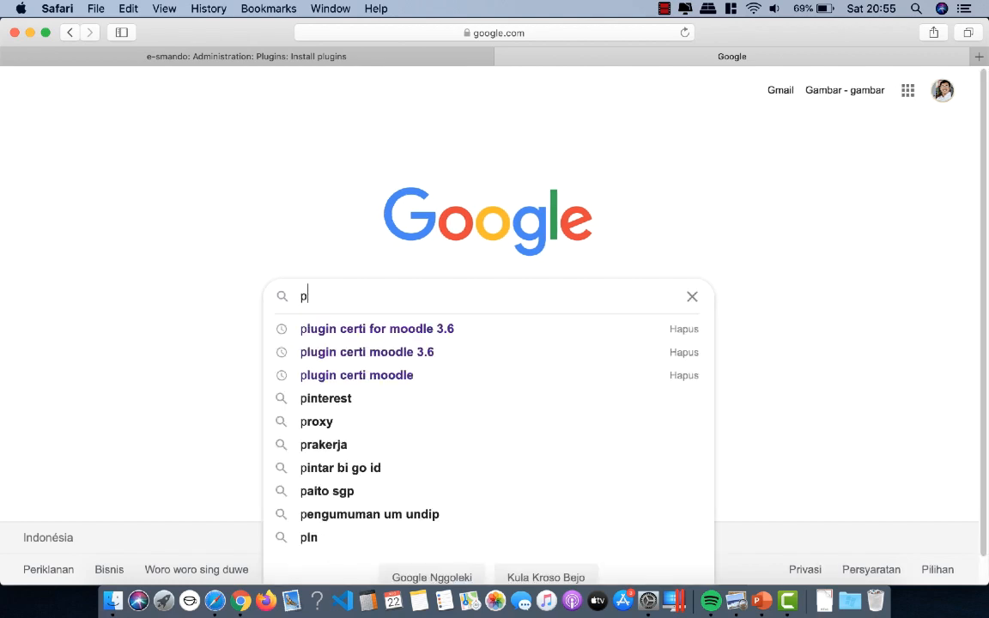
pyautogui.write('lgin')
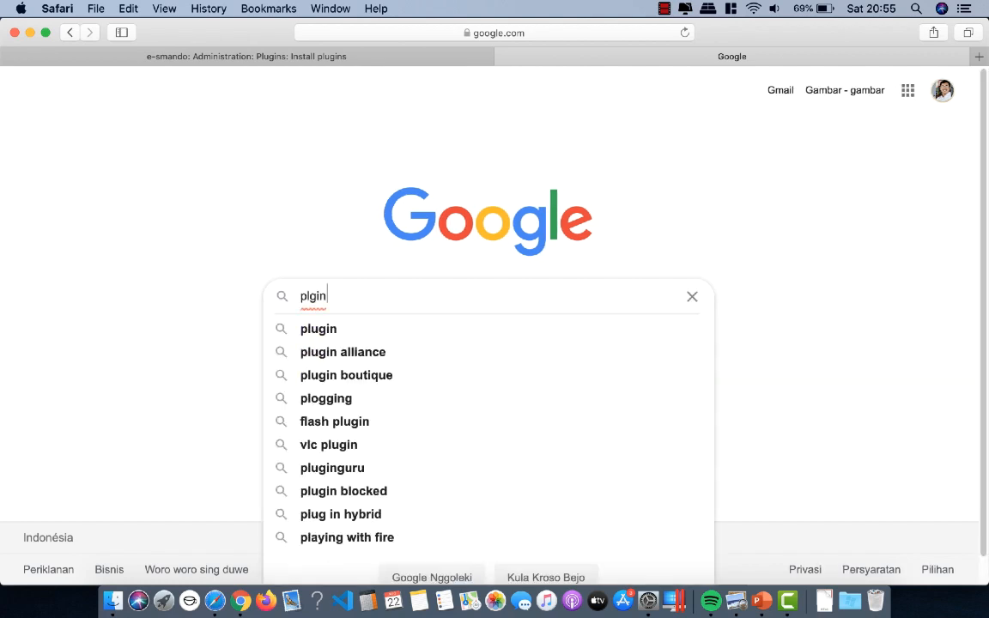
pyautogui.write(' certi')
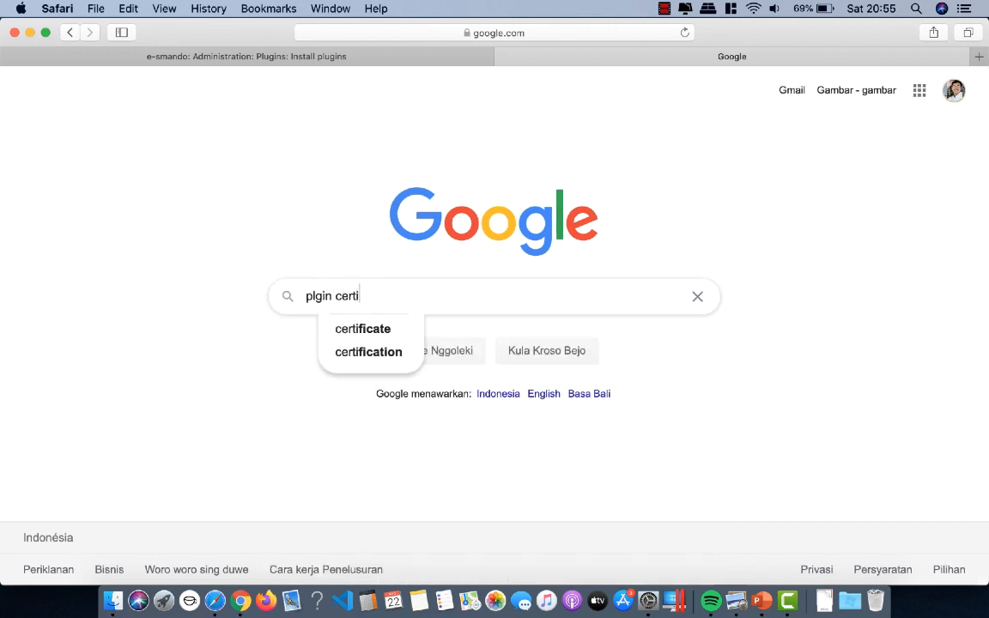
pyautogui.write('cate moodle')
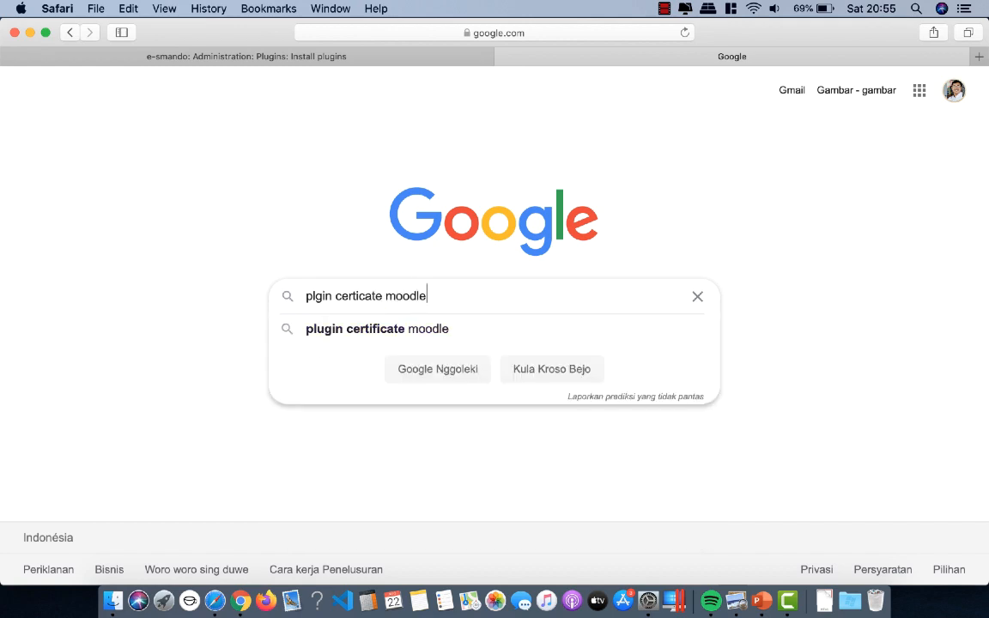
pyautogui.press('Return')
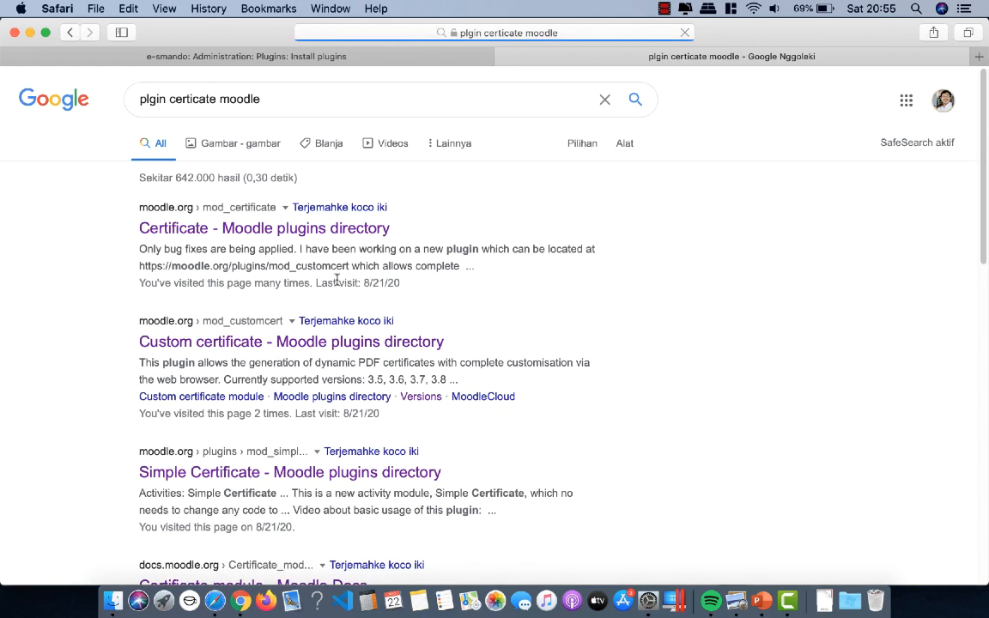
# Open the Certificate page of the Moodle plugins directory in a new tab and examine its address and current versions.
pyautogui.rightClick(258, 234)
pyautogui.click(288, 230)
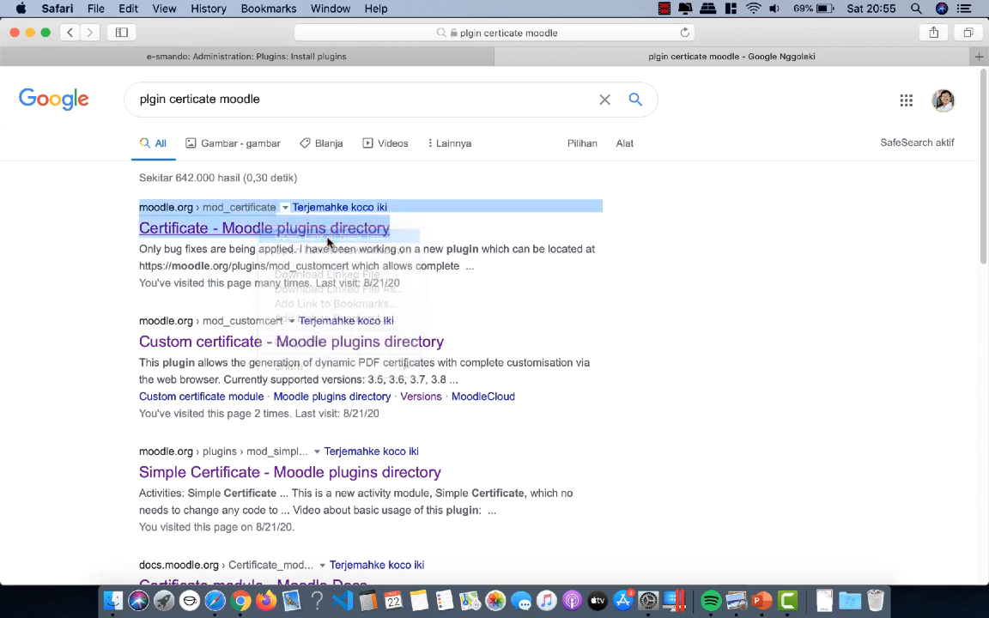
pyautogui.click(794, 58)
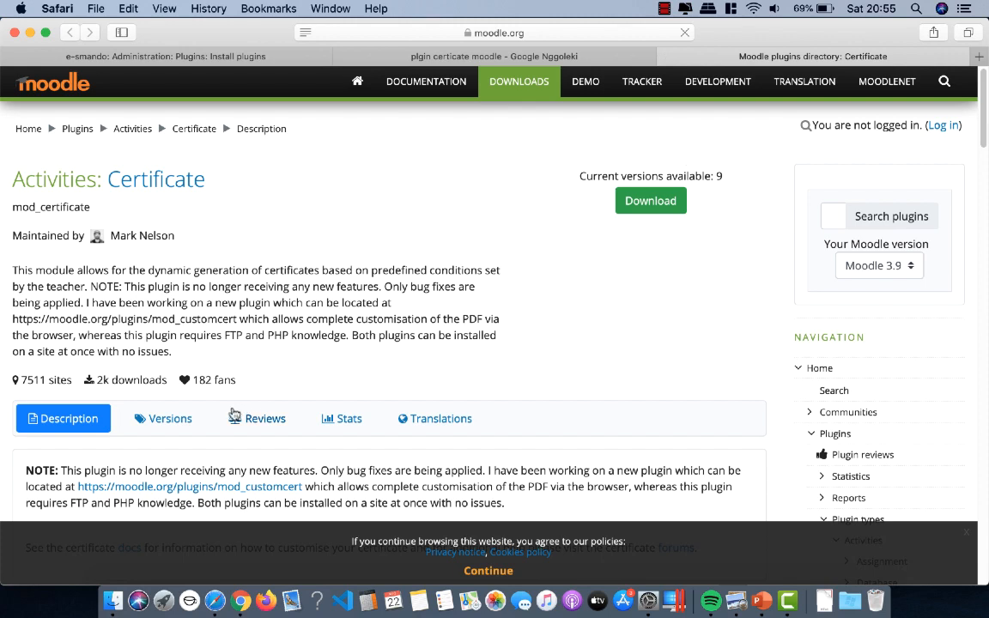
pyautogui.click(166, 416)
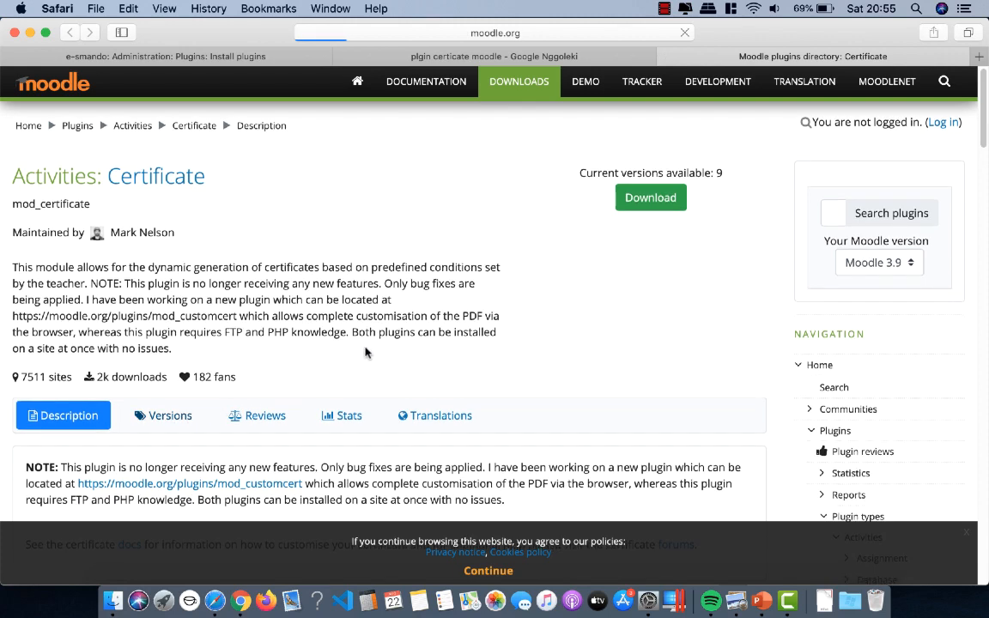
pyautogui.scroll(-5, 189, 361)
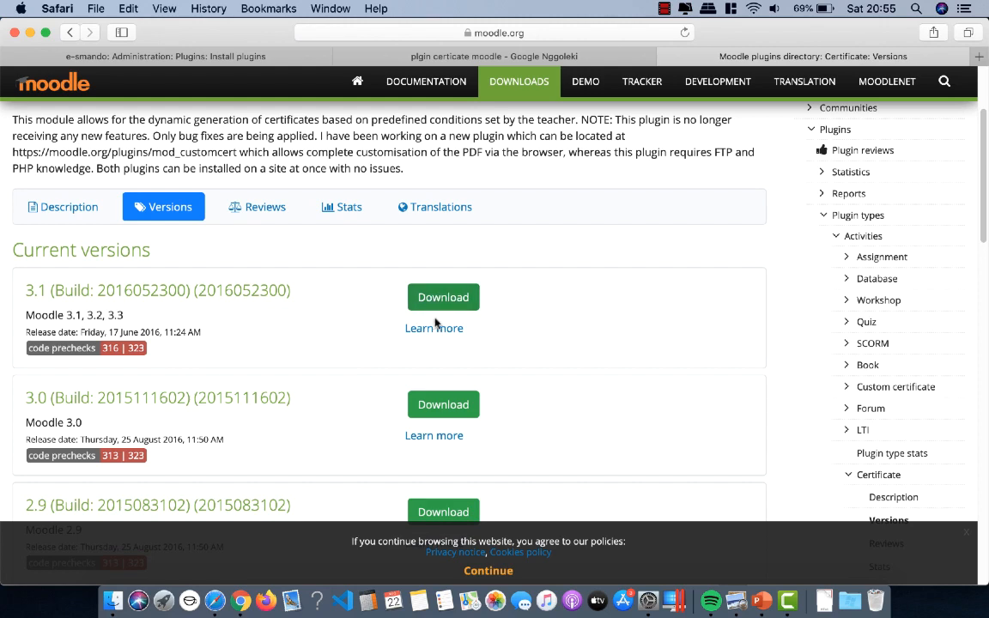
pyautogui.scroll(3, 455, 273)
pyautogui.click(552, 32)
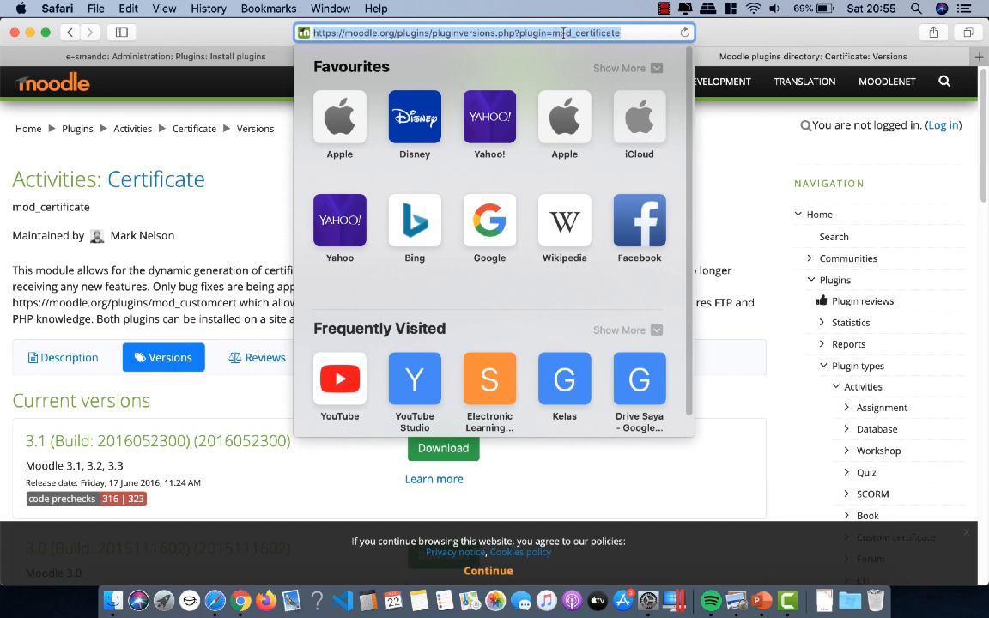
pyautogui.click(702, 147)
pyautogui.scroll(-3, 250, 357)
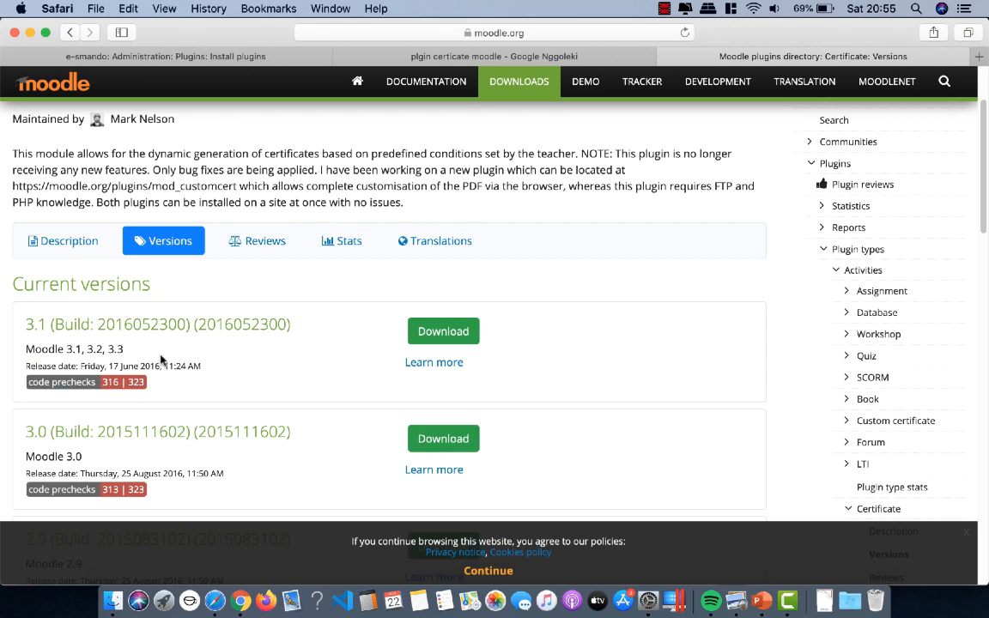
pyautogui.scroll(-1, 161, 360)
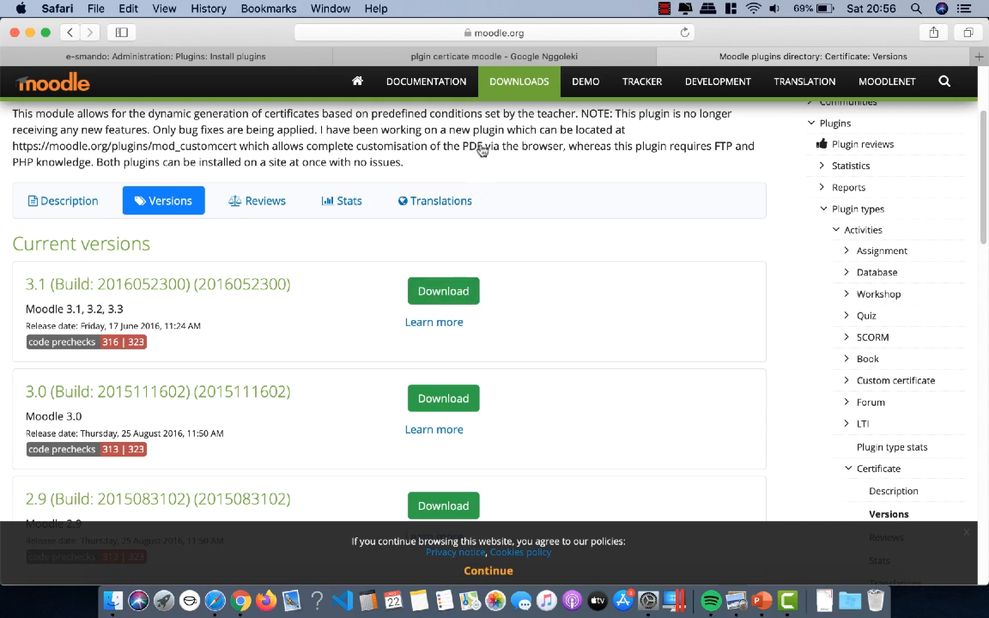
# Return to the e-smando plugin installer and review the section for installing a plugin from a ZIP file.
pyautogui.click(417, 60)
pyautogui.click(216, 59)
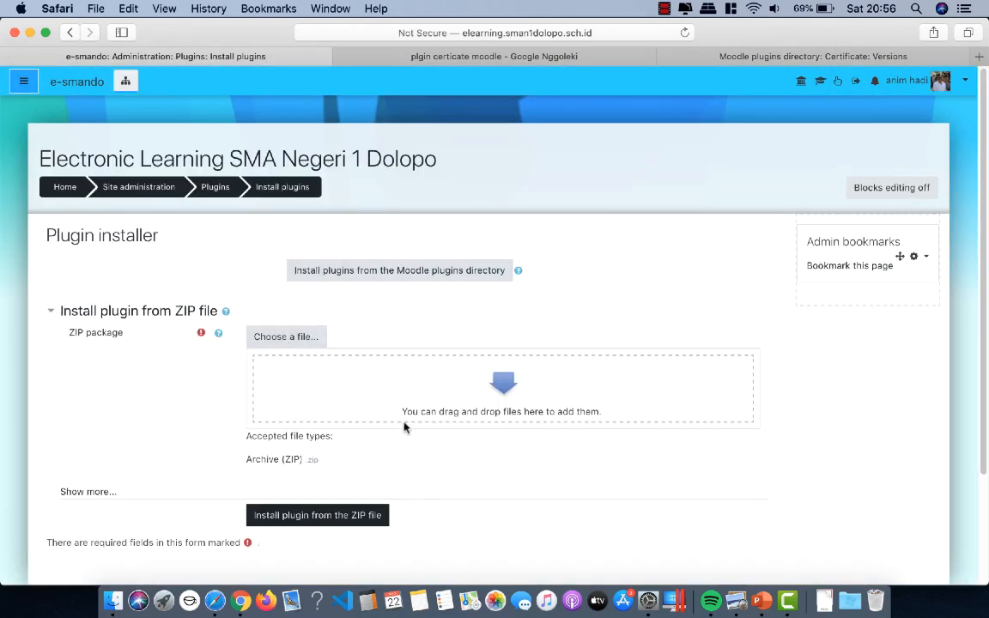
pyautogui.scroll(-3, 380, 486)
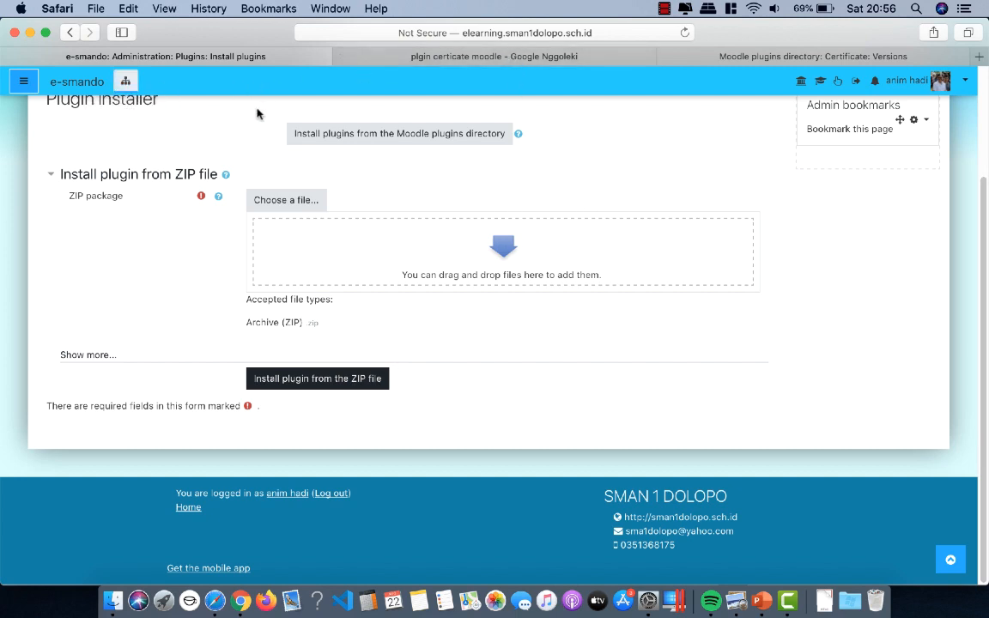
# Return to the site home, open the 2019-2020 category of PEMBELAJARAN dan PENILAIAN HARIAN and show page 3 of its list.
pyautogui.click(24, 82)
pyautogui.click(53, 127)
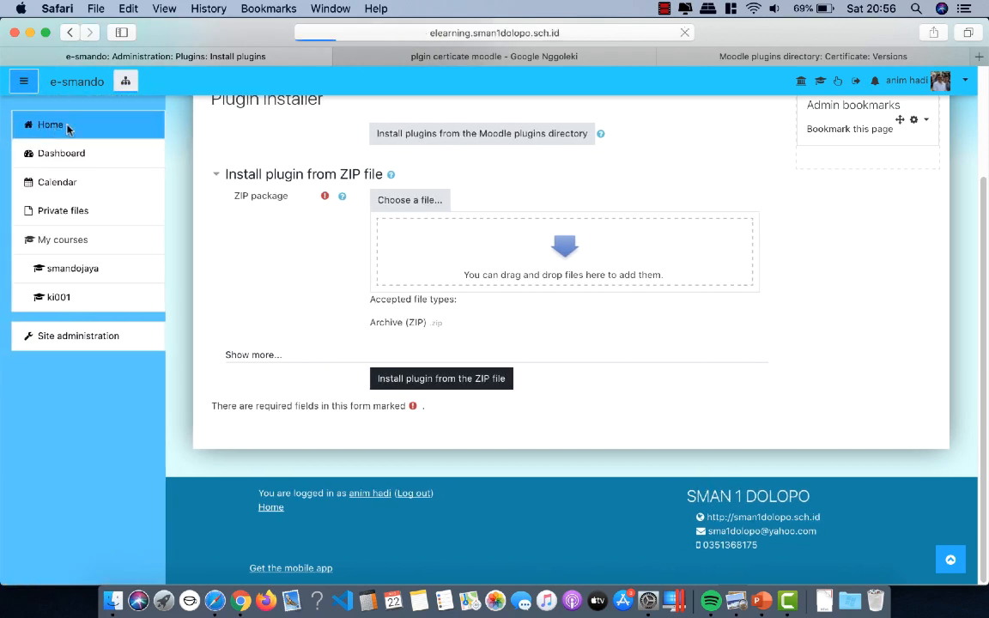
pyautogui.scroll(-10, 291, 327)
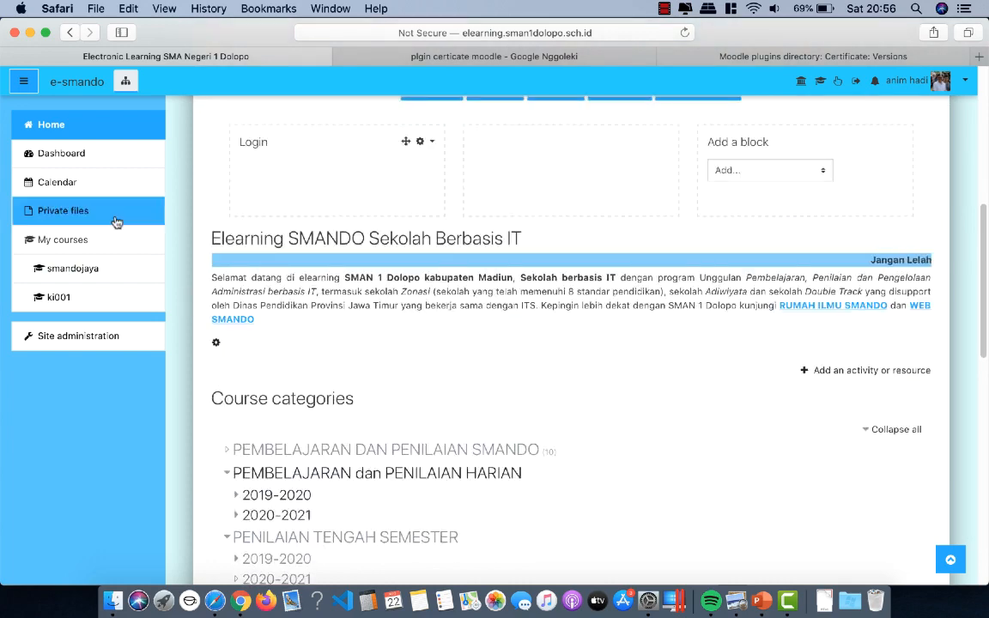
pyautogui.scroll(-5, 283, 361)
pyautogui.click(298, 227)
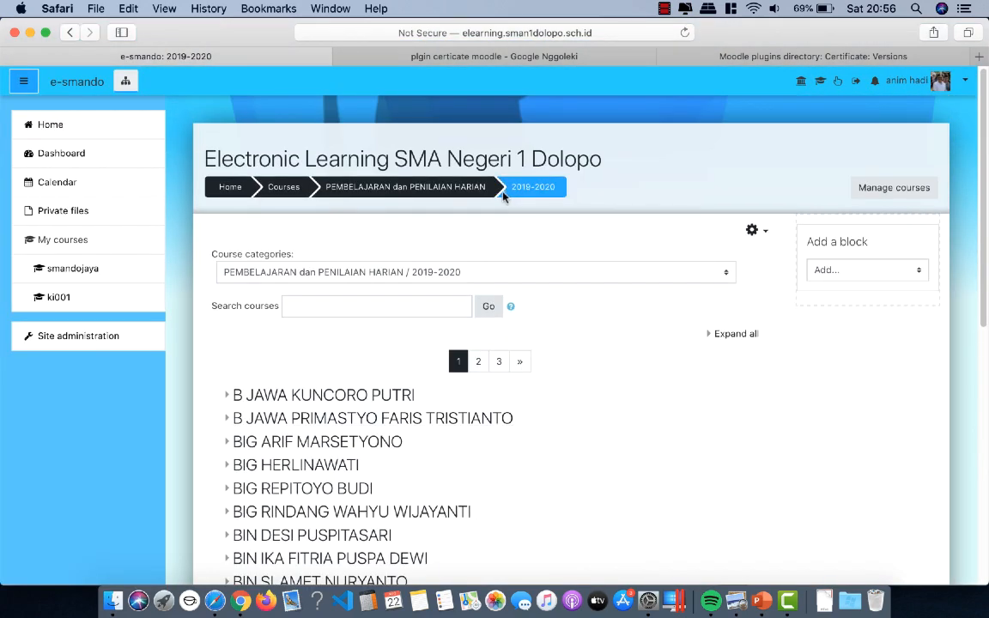
pyautogui.click(499, 361)
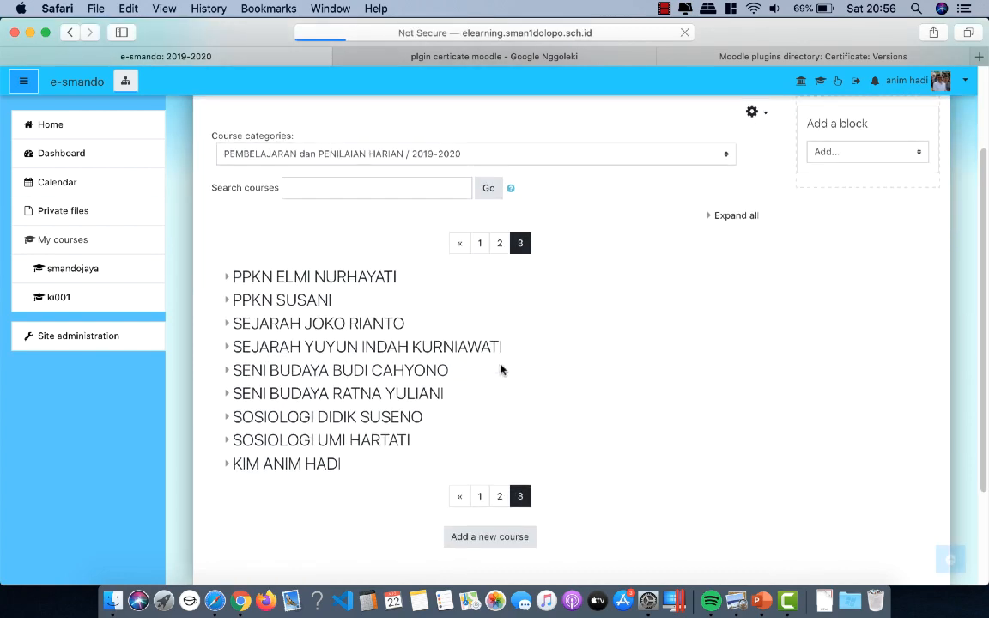
# Open the Kelas X chemistry course from the teacher's KIM category and go to its last section.
pyautogui.click(314, 466)
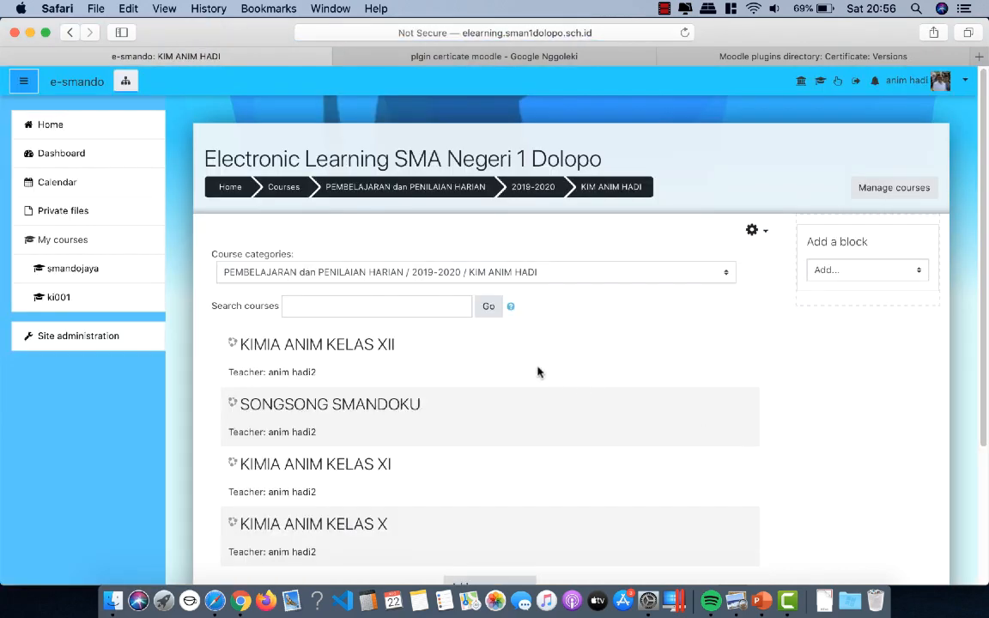
pyautogui.scroll(-3, 554, 379)
pyautogui.click(345, 344)
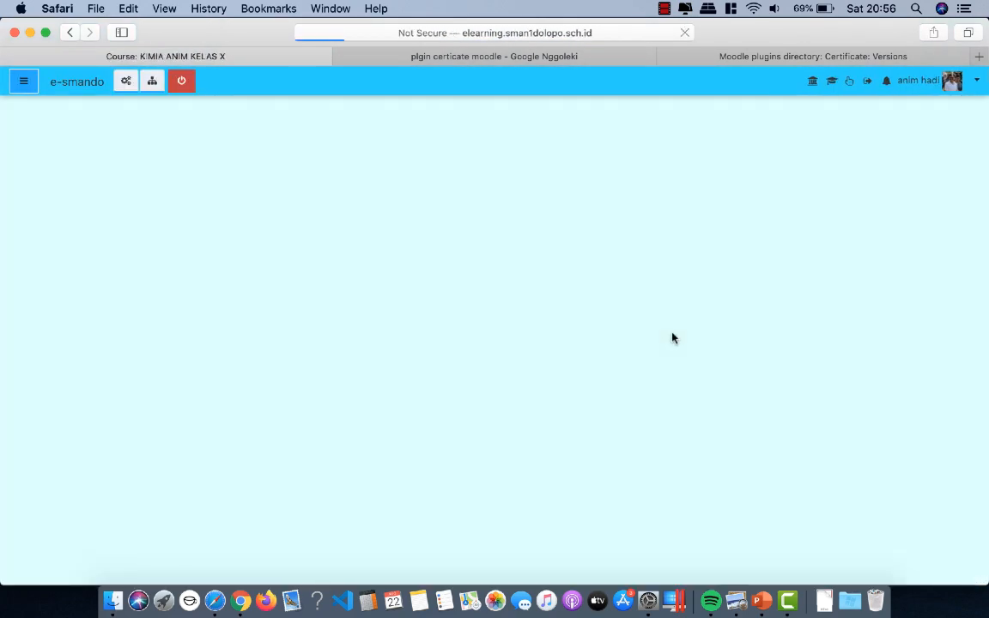
pyautogui.scroll(-10, 513, 360)
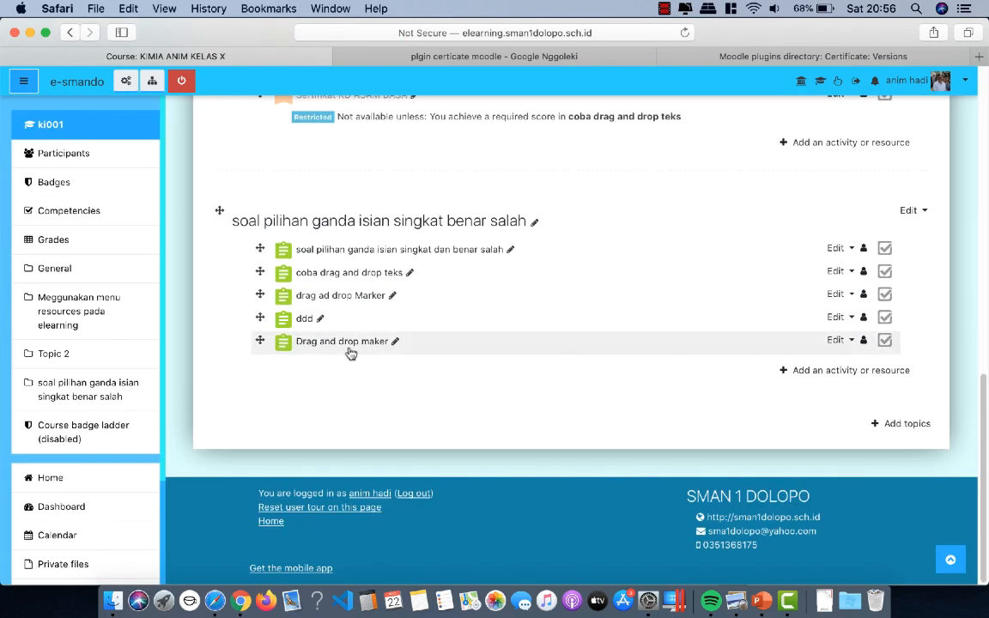
# Add a Certificate activity to the course's last section and name it "Sertifikat Asam Basa".
pyautogui.click(854, 376)
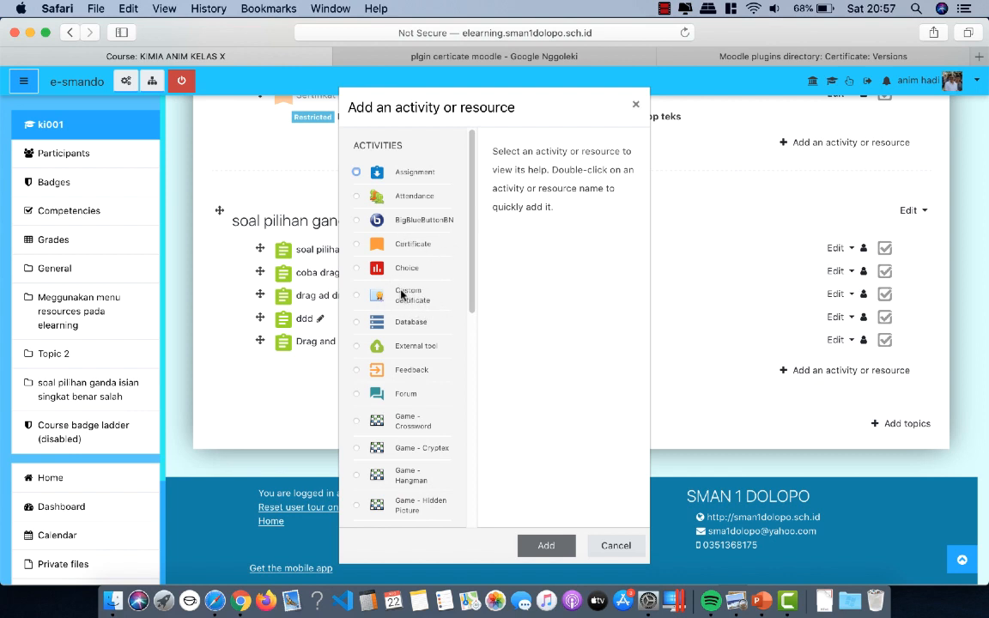
pyautogui.click(355, 246)
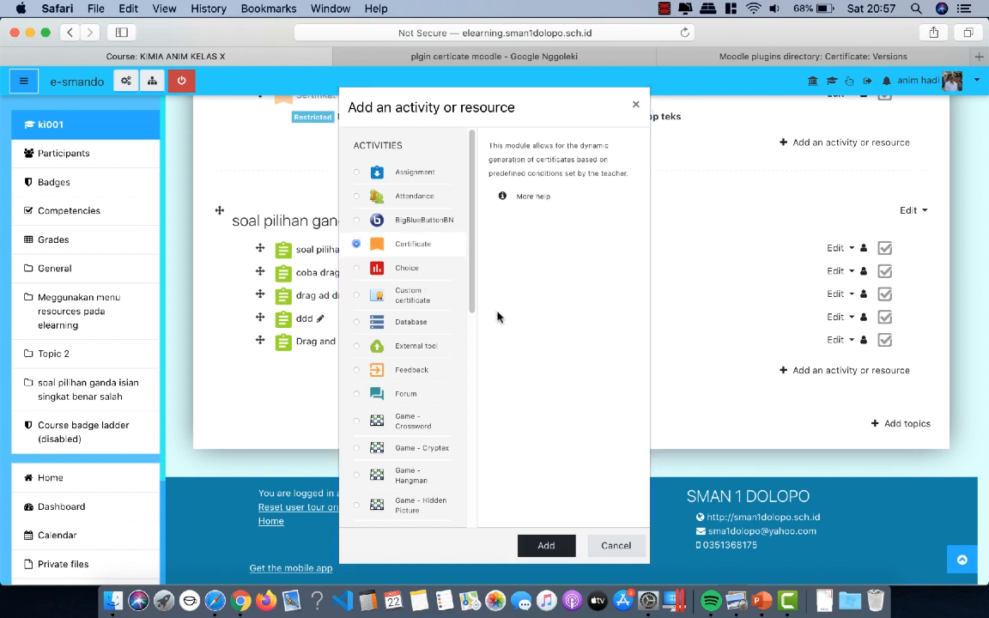
pyautogui.click(547, 547)
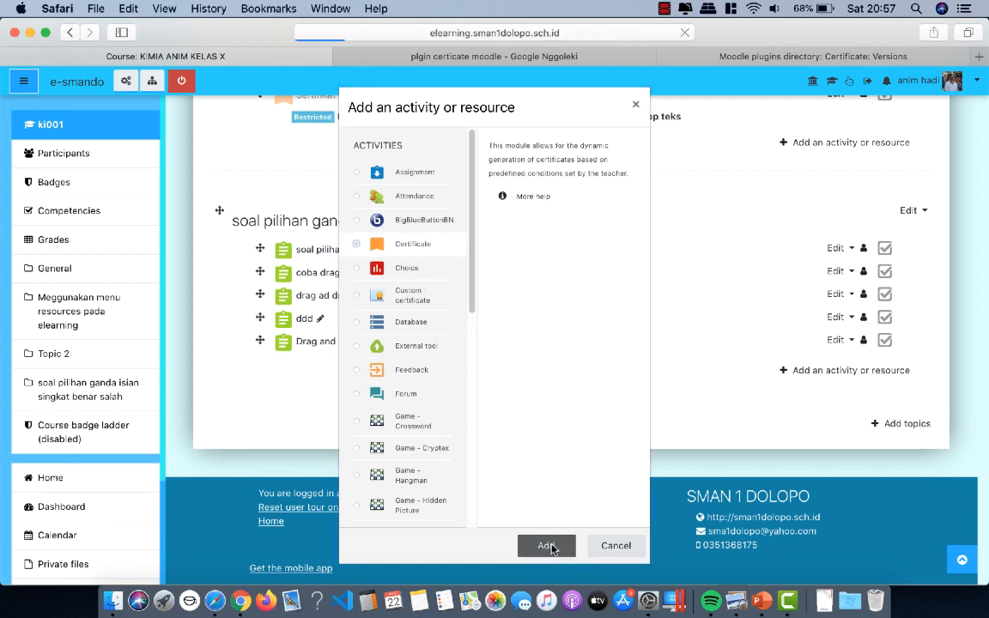
pyautogui.click(447, 298)
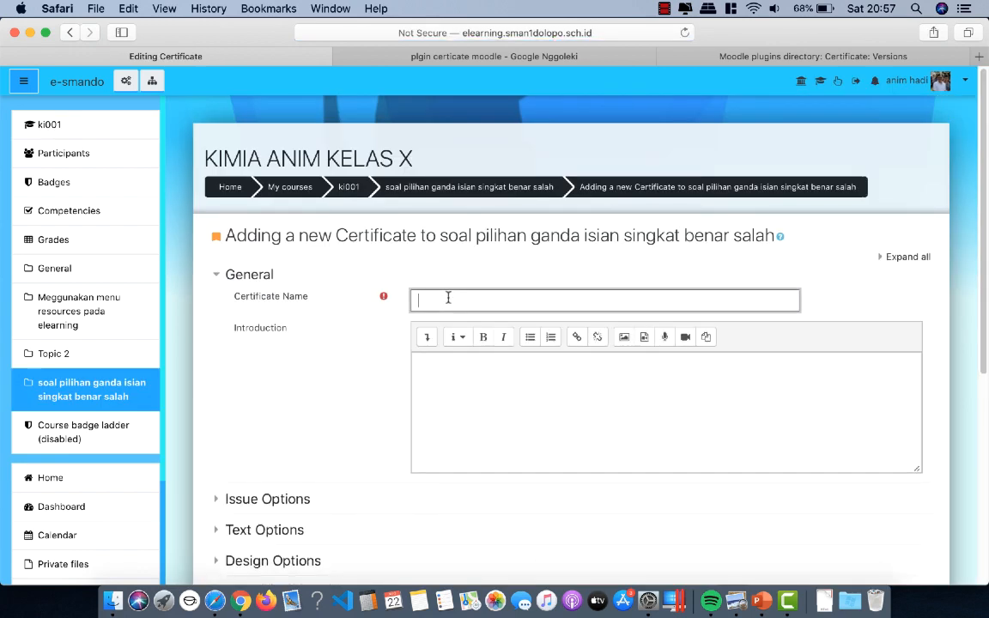
pyautogui.write('Sertifikat Asam Basa')
# Write the introduction "Kalian akan mendapatkan sertifikat ini pika sudah melampau nilai 70 pada soal drag and drop teks".
pyautogui.scroll(-3, 492, 365)
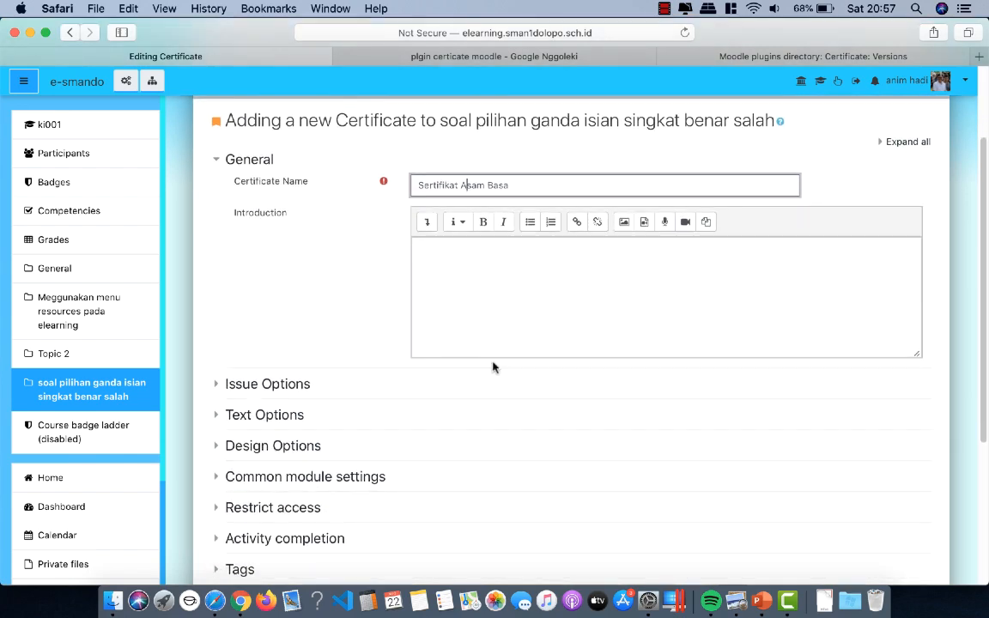
pyautogui.scroll(-3, 492, 367)
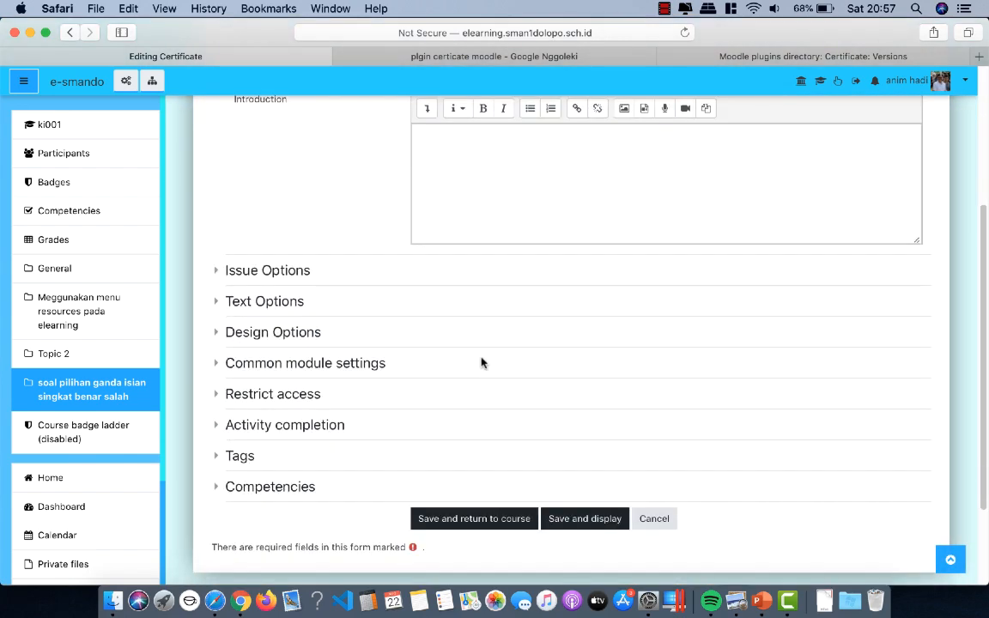
pyautogui.scroll(3, 481, 190)
pyautogui.click(444, 256)
pyautogui.write('K')
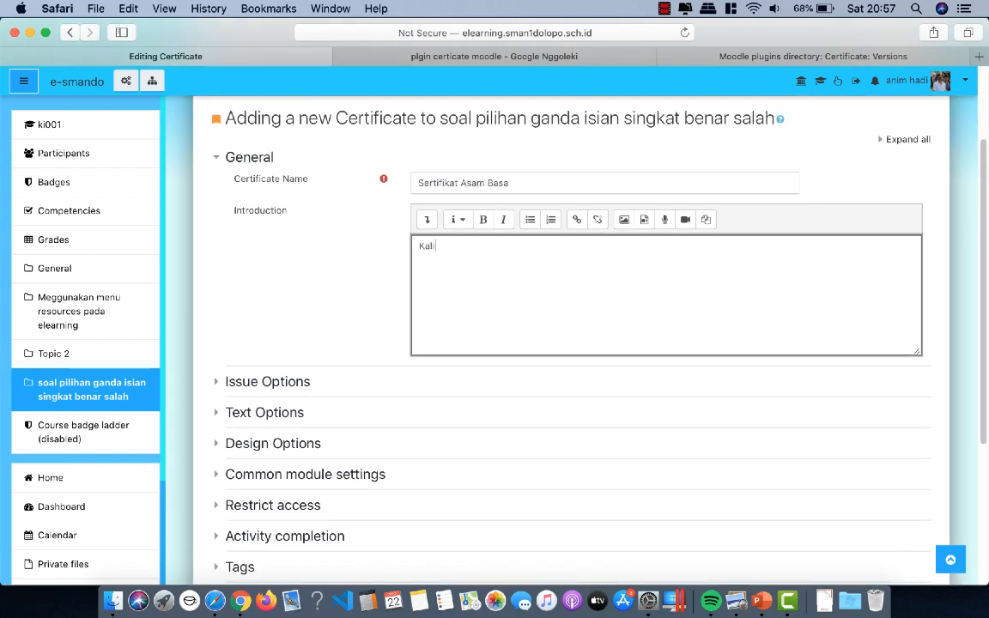
pyautogui.write('alian akan mendapatkan se')
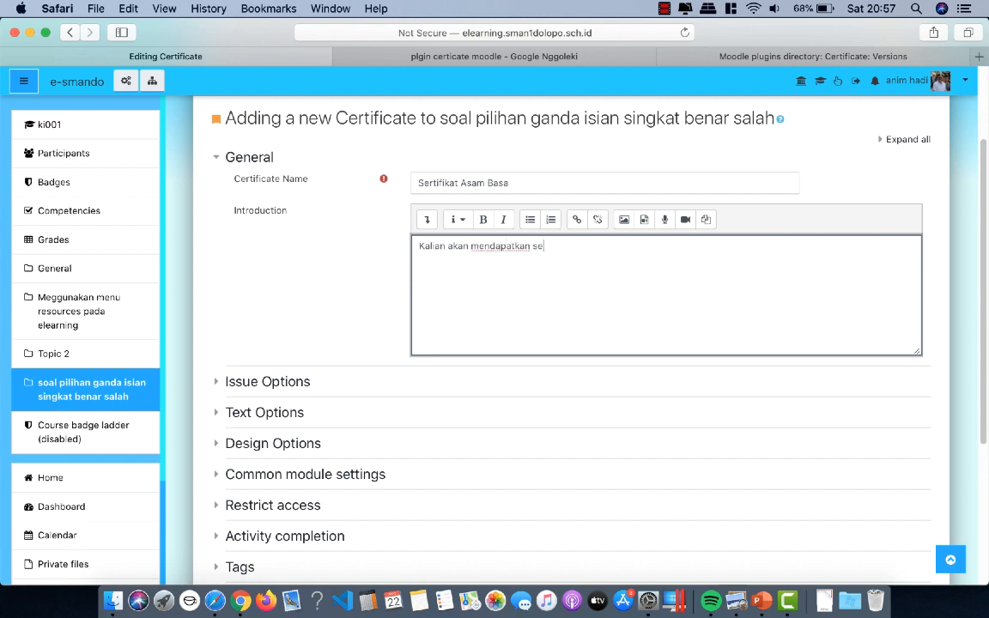
pyautogui.write('rtifikat ini ')
pyautogui.write('jika ')
pyautogui.write('sudah melampa')
pyautogui.write('u ')
pyautogui.write('nilai 70 pada soal drag and drop teks')
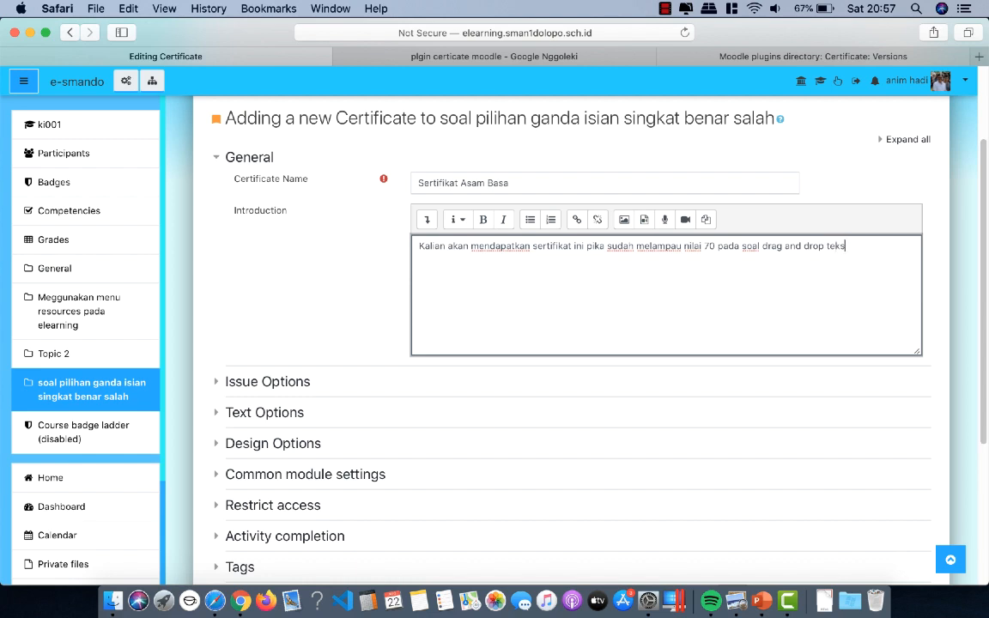
# Expand the Issue Options and review the email, delivery, saving and required minutes settings.
pyautogui.click(217, 383)
pyautogui.scroll(-3, 438, 387)
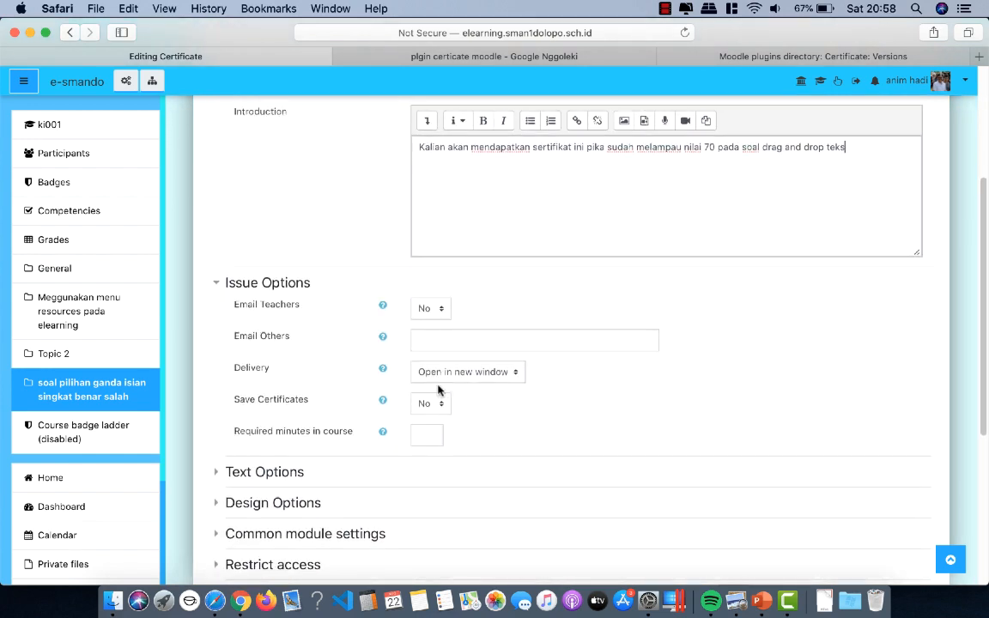
pyautogui.scroll(-1, 438, 388)
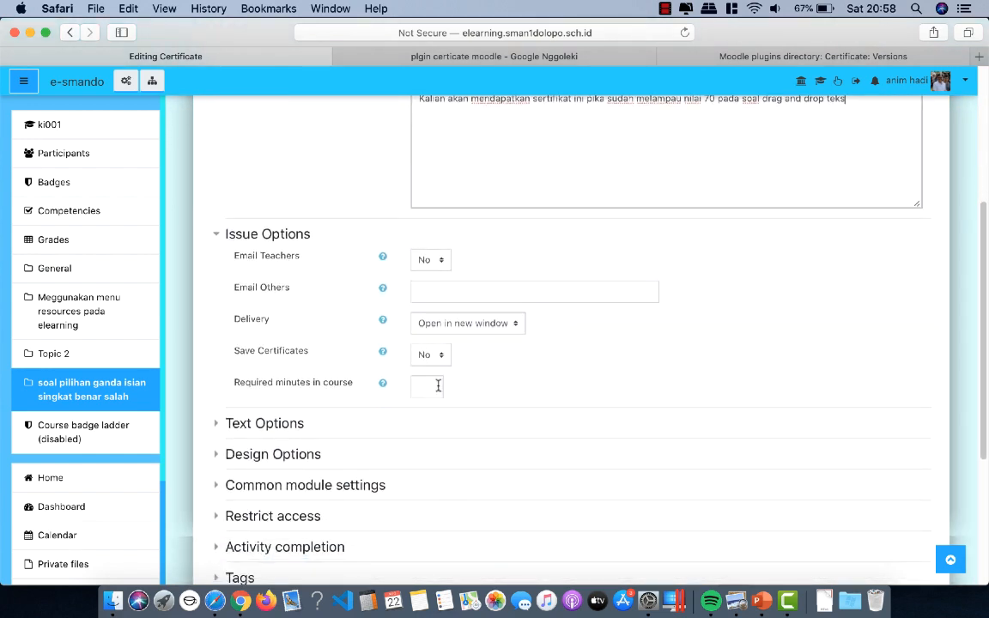
pyautogui.scroll(-1, 438, 387)
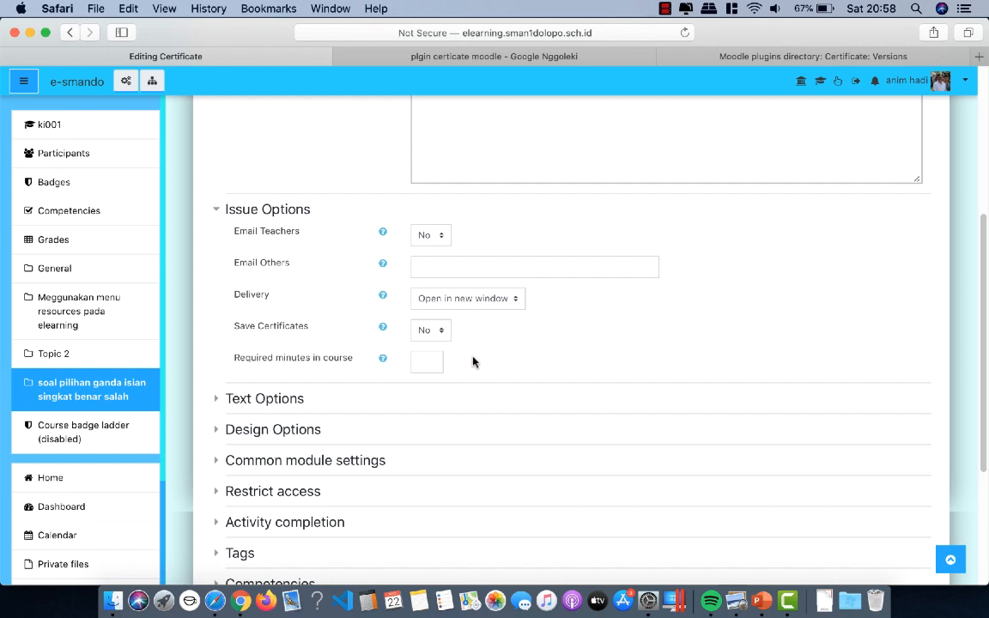
pyautogui.scroll(-1, 425, 394)
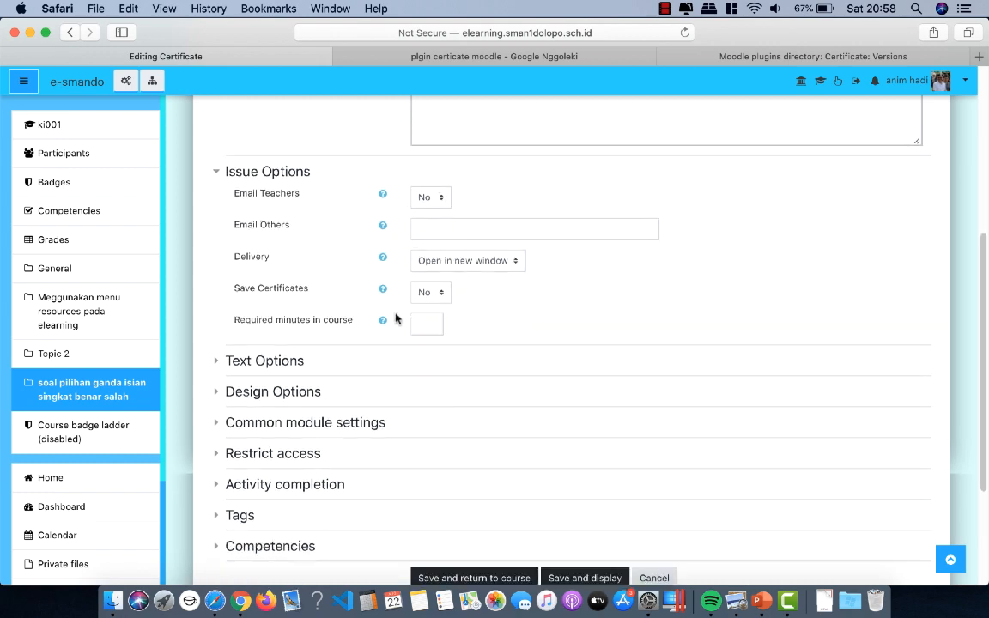
# In the Text Options, set the date format to 1 January 2000 and Print Code to Yes.
pyautogui.click(220, 364)
pyautogui.scroll(-5, 514, 378)
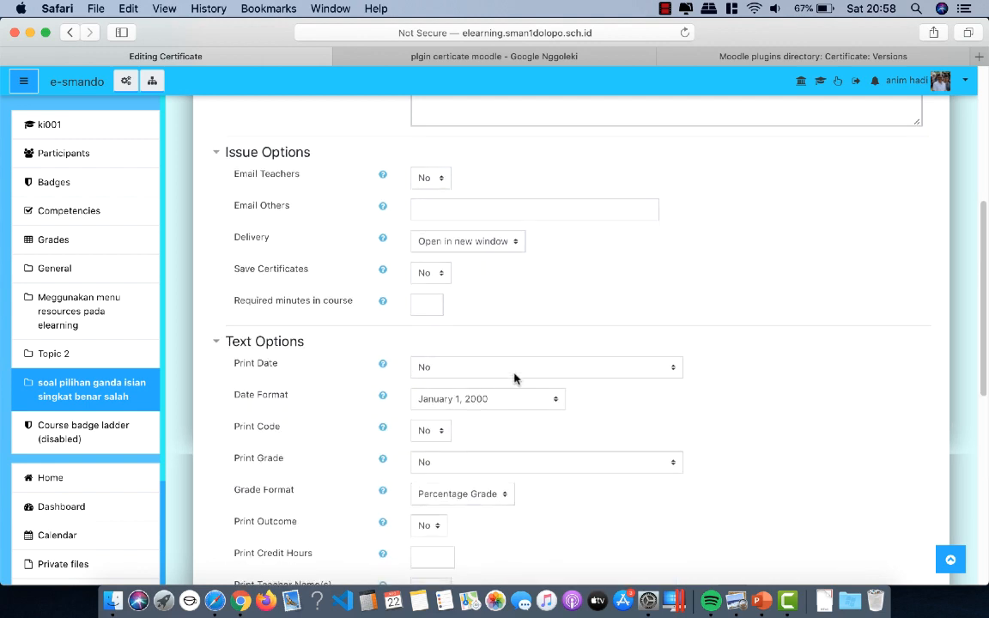
pyautogui.scroll(1, 509, 368)
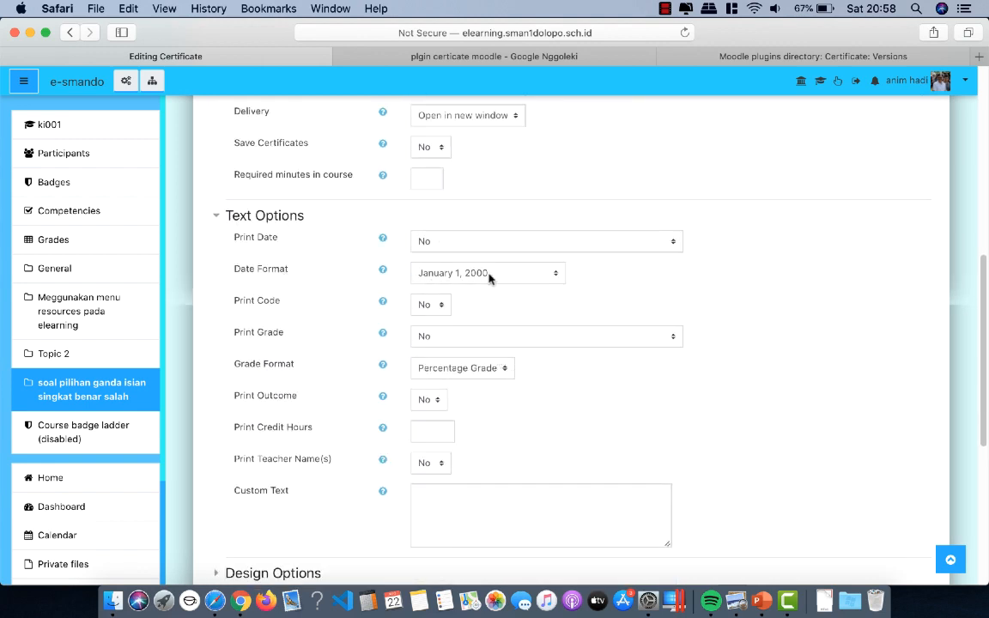
pyautogui.click(514, 276)
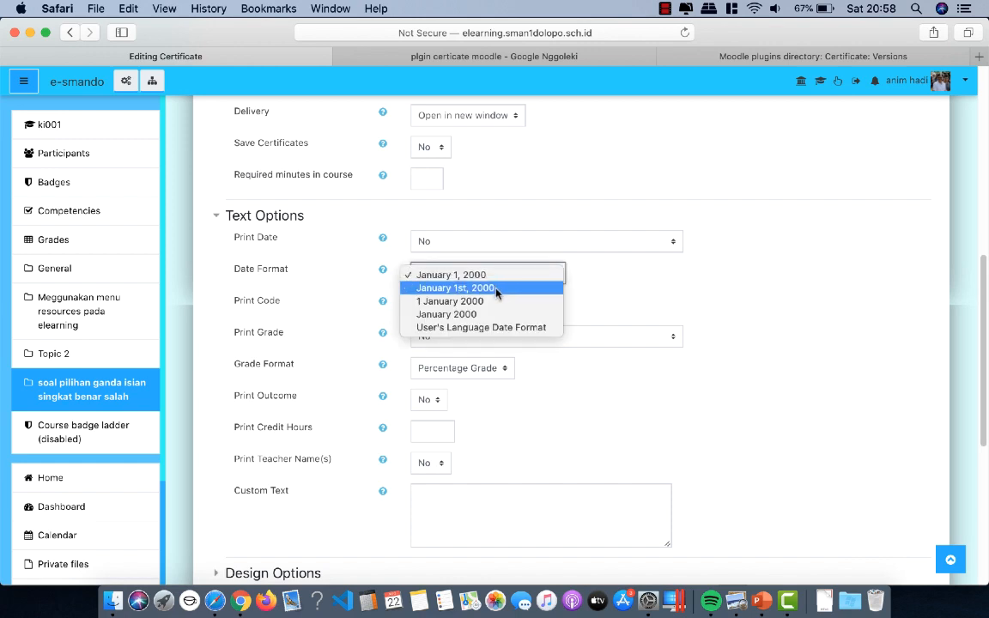
pyautogui.click(455, 301)
pyautogui.scroll(-1, 452, 265)
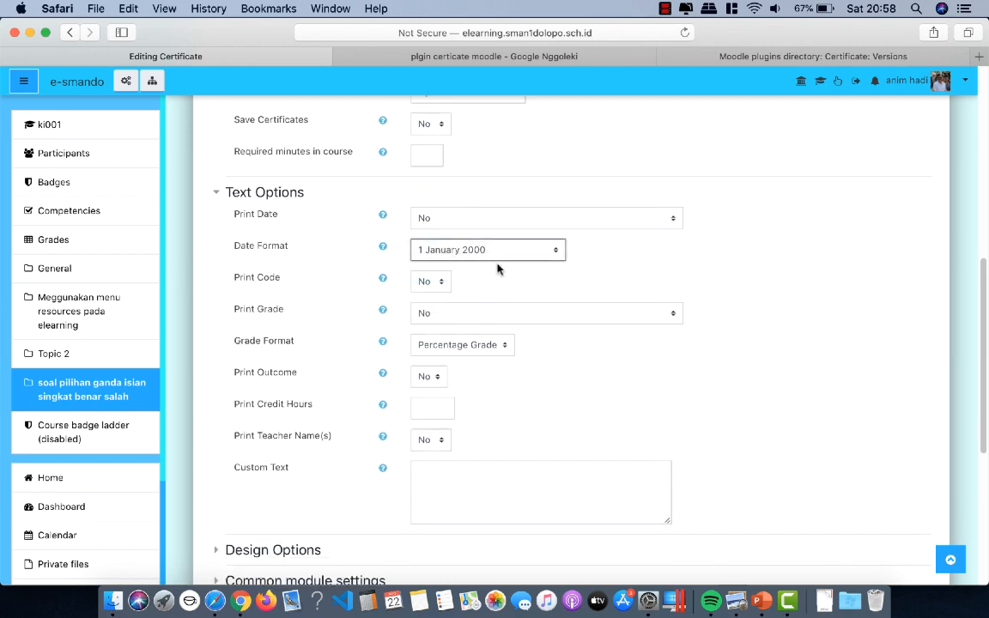
pyautogui.click(444, 282)
pyautogui.click(438, 297)
# Print the grade of "Topic 3 : coba drag and drop teks" on the certificate in the Points Grade format.
pyautogui.scroll(-2, 501, 293)
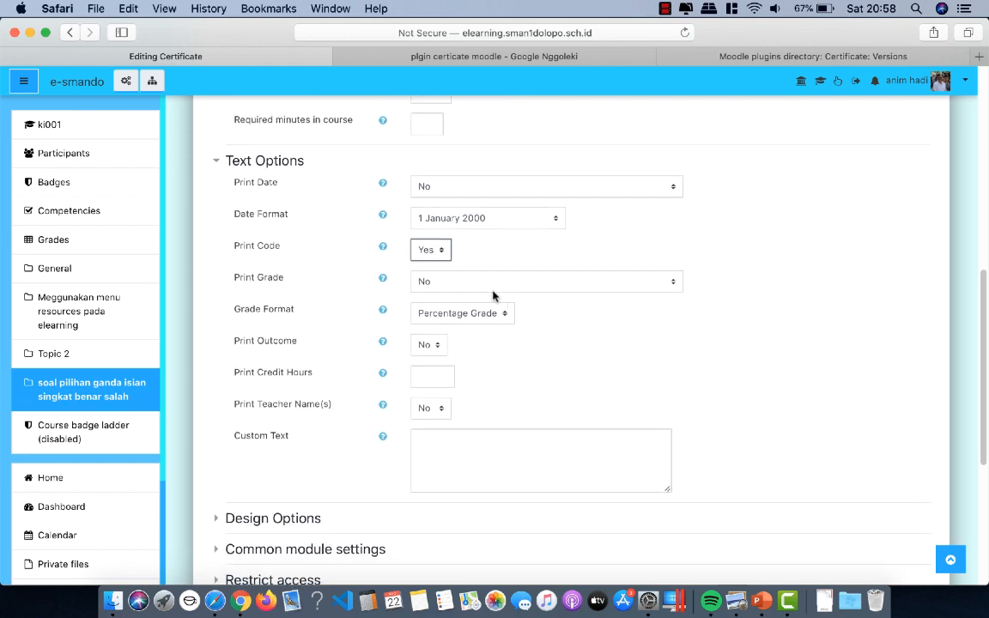
pyautogui.click(453, 281)
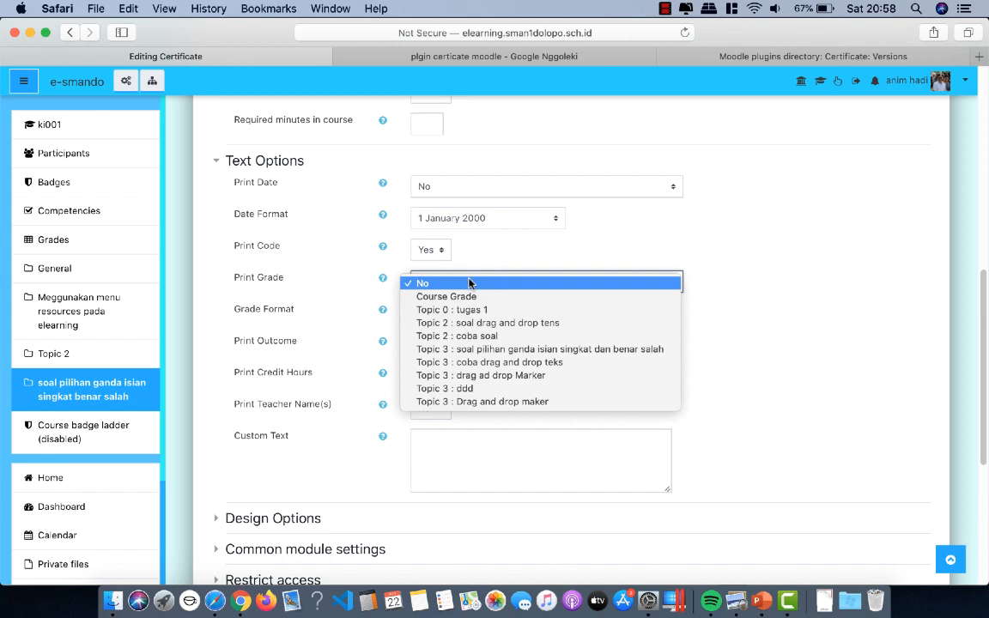
pyautogui.click(516, 369)
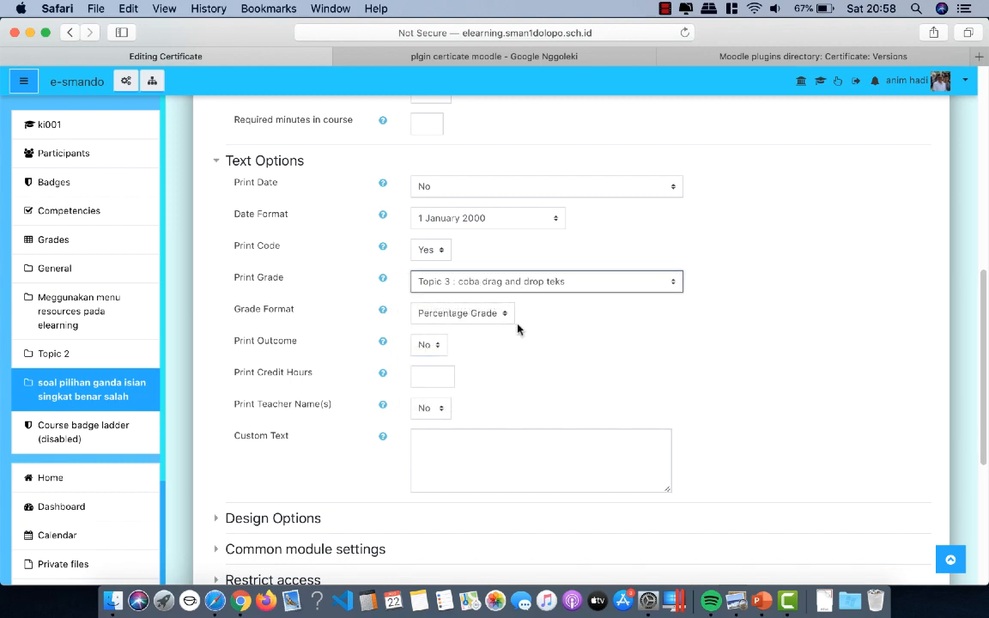
pyautogui.scroll(-2, 518, 328)
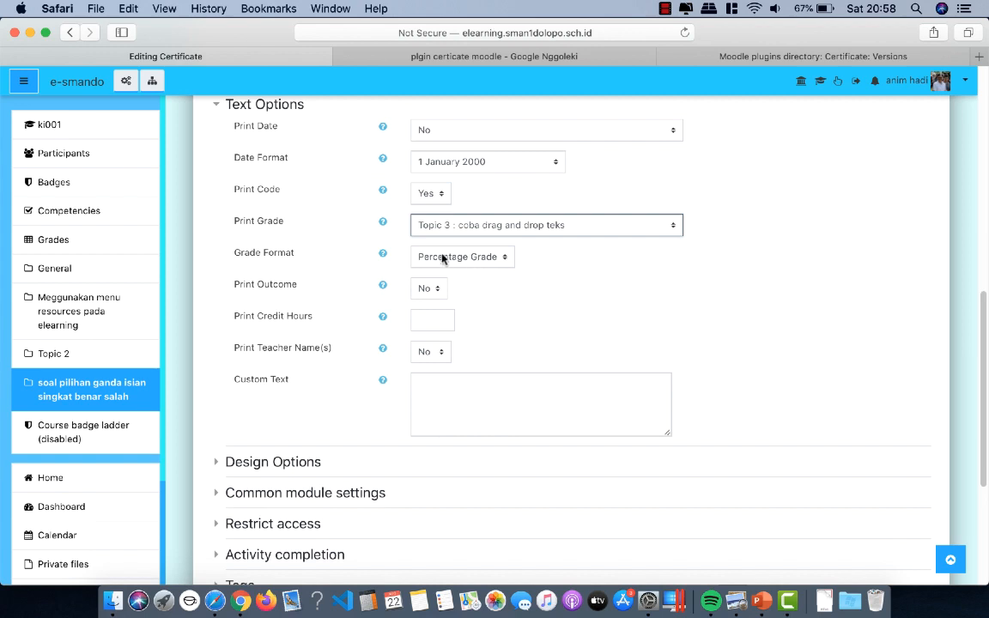
pyautogui.click(481, 259)
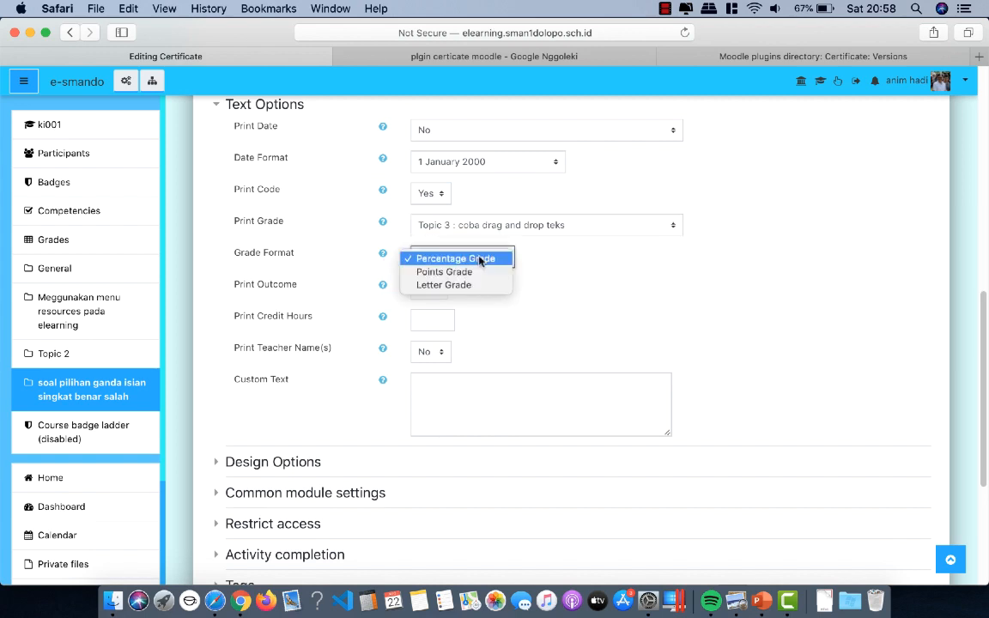
pyautogui.click(471, 273)
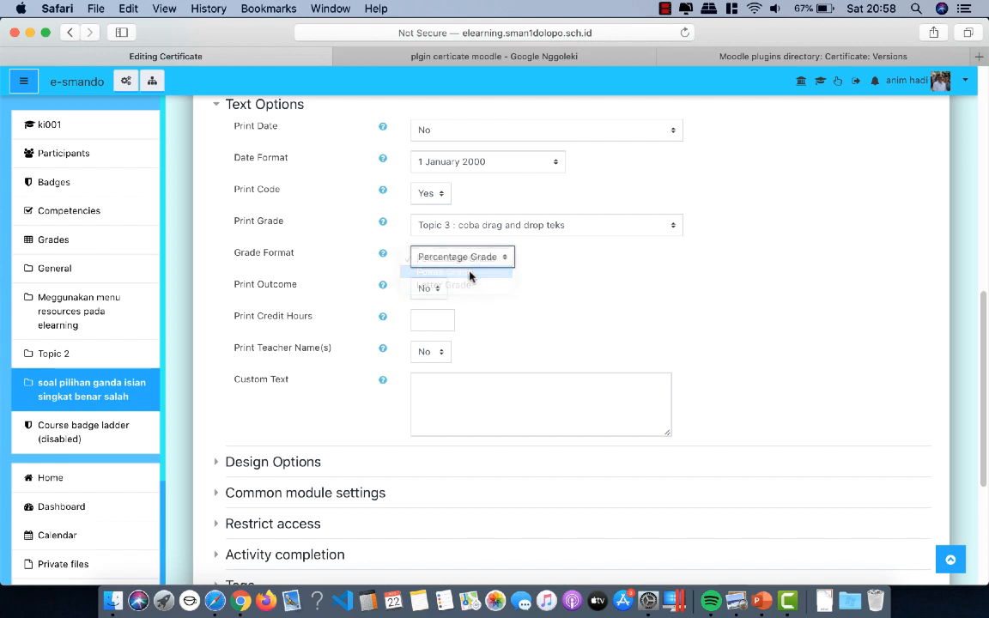
# Enable printing of the teacher names and enter "Guru Mata Pelajaran" as the certificate's custom text.
pyautogui.scroll(-2, 517, 300)
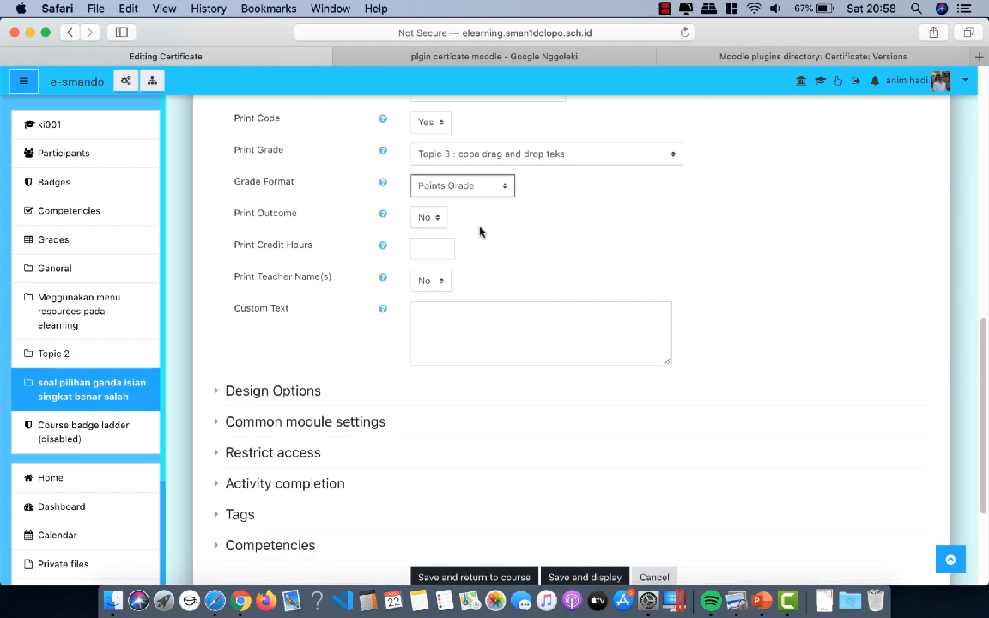
pyautogui.scroll(-1, 444, 273)
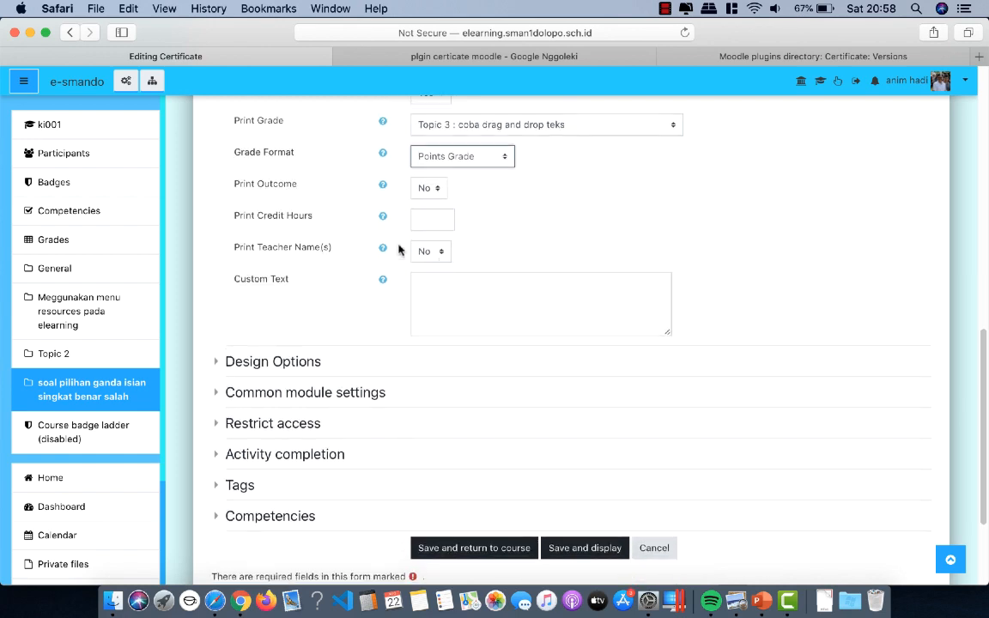
pyautogui.click(429, 252)
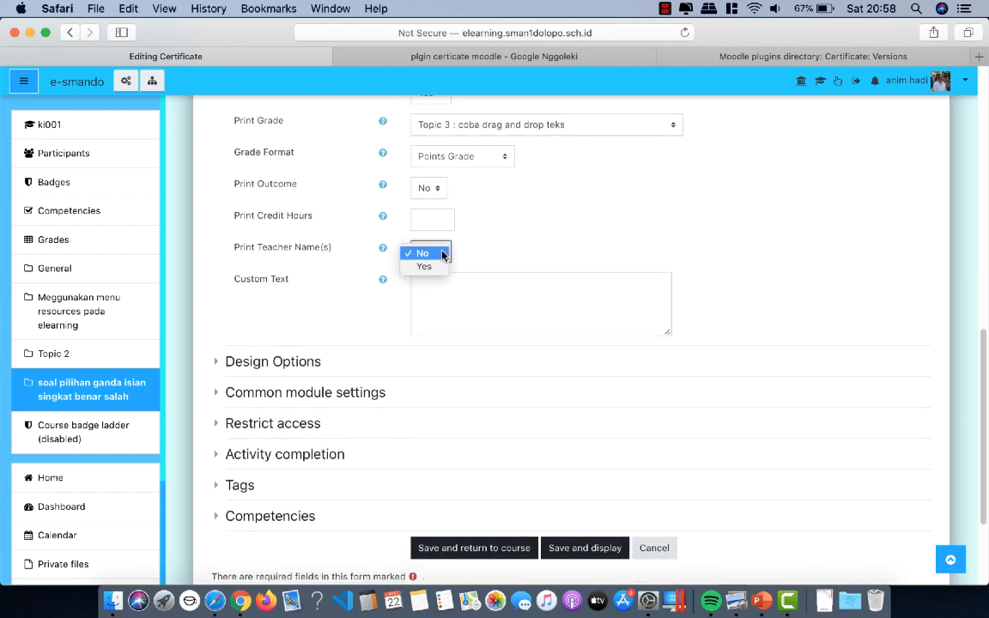
pyautogui.click(435, 267)
pyautogui.click(454, 288)
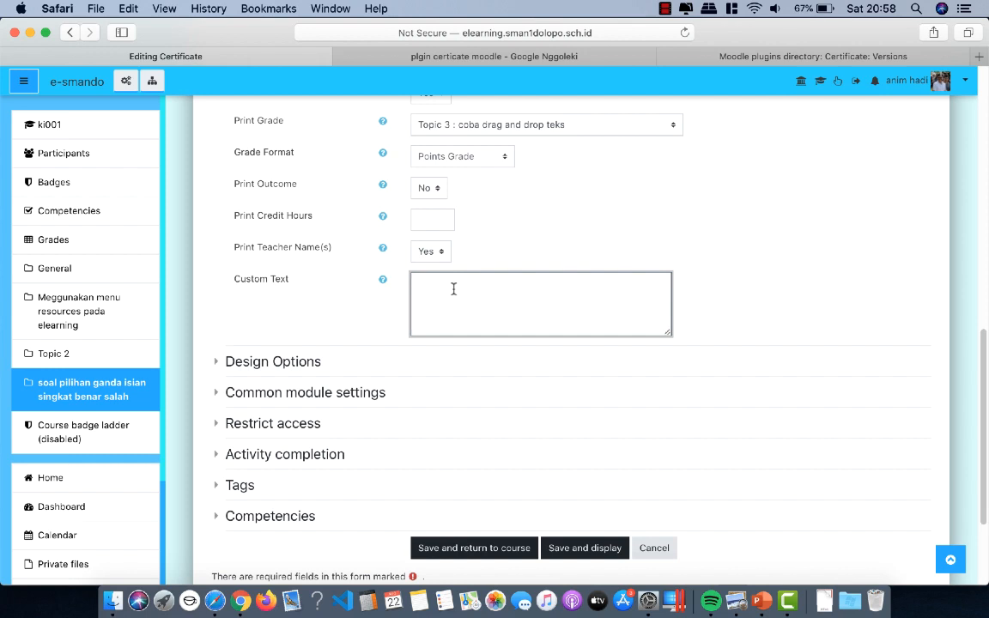
pyautogui.write('Guru Mata Pelajaran')
# In the Design Options, set the border image to Fancy1-blue and the border lines to Blue.
pyautogui.scroll(-4, 486, 309)
pyautogui.click(215, 209)
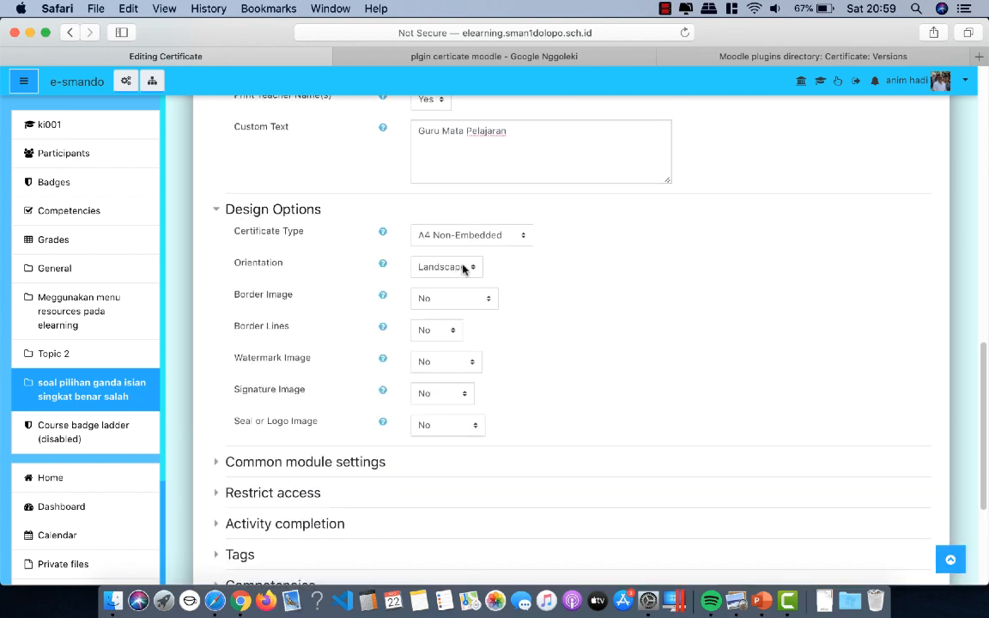
pyautogui.scroll(-1, 517, 298)
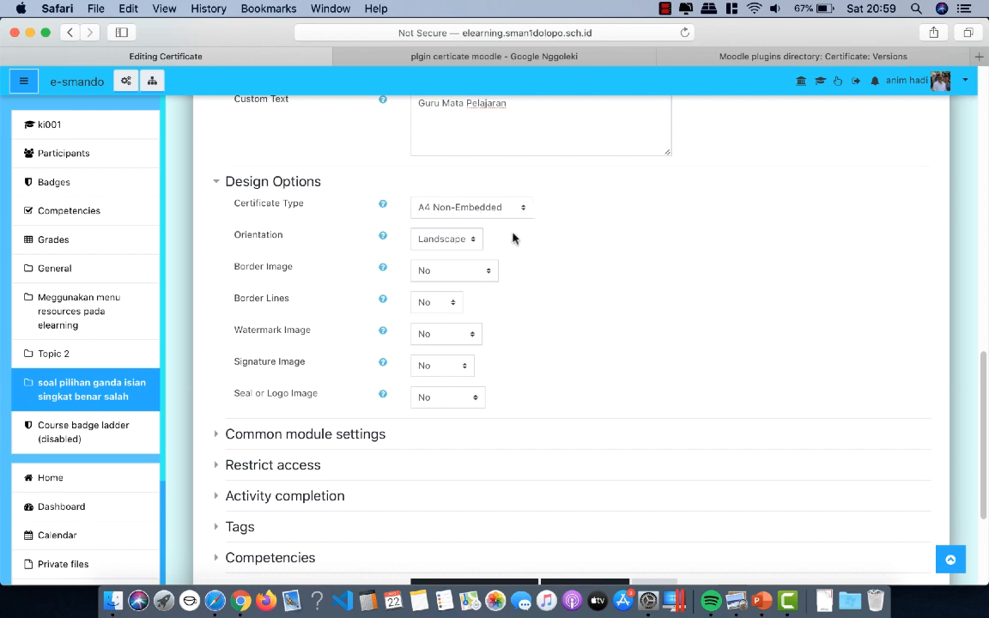
pyautogui.scroll(-1, 513, 236)
pyautogui.scroll(-1, 506, 242)
pyautogui.click(481, 252)
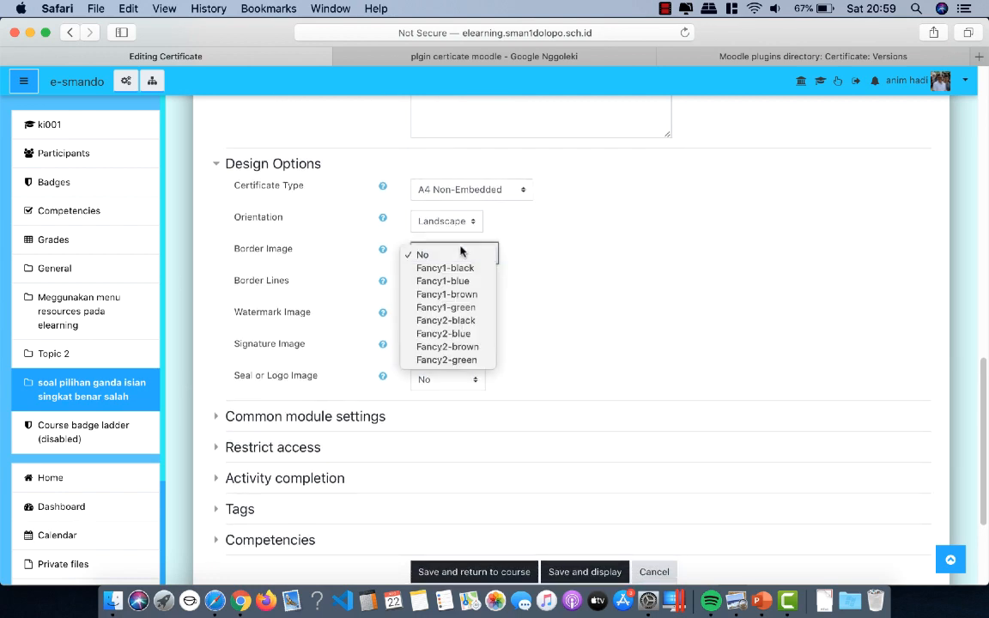
pyautogui.click(463, 280)
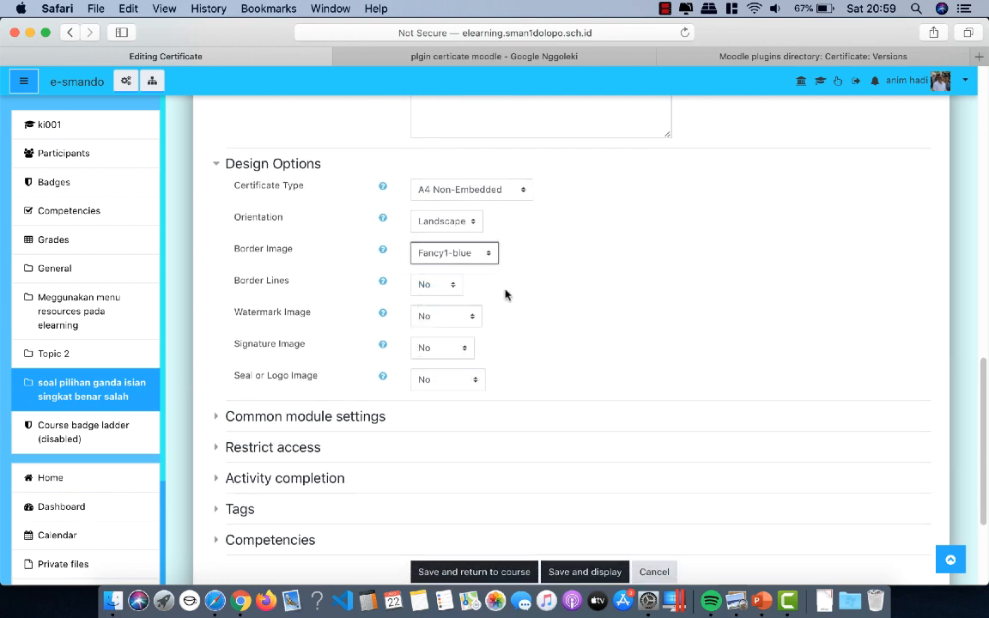
pyautogui.scroll(-1, 498, 275)
pyautogui.click(482, 238)
pyautogui.click(483, 239)
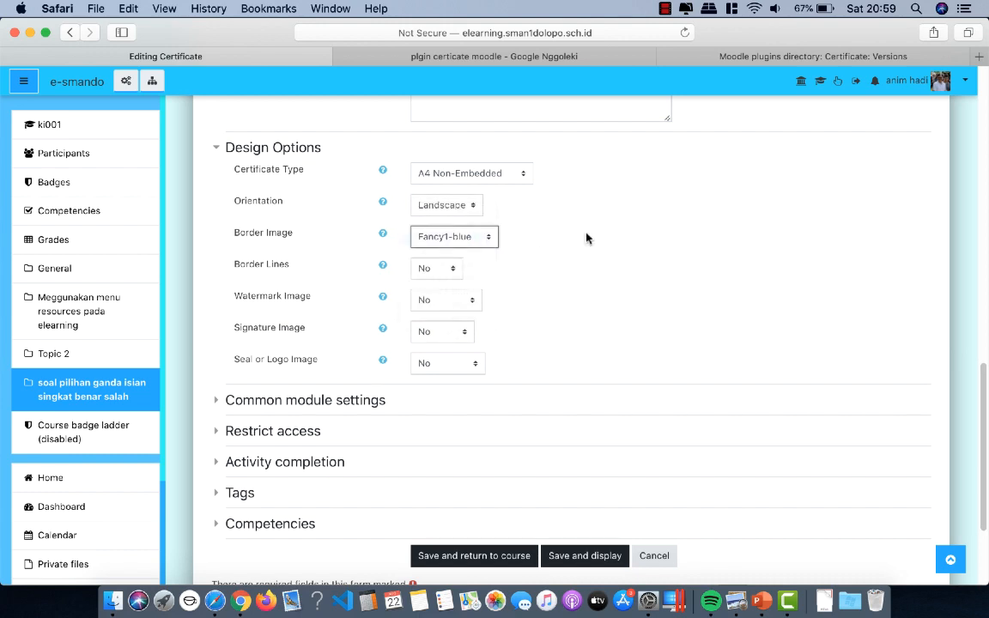
pyautogui.click(444, 270)
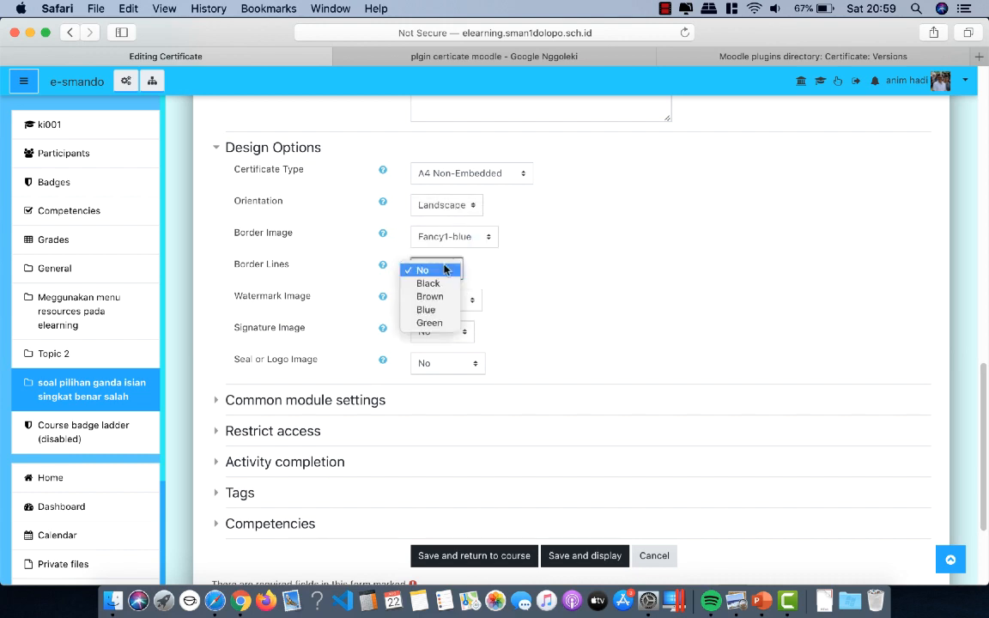
pyautogui.click(440, 311)
# Set the certificate's Seal or Logo Image to logo and expand the Common module settings.
pyautogui.scroll(-2, 554, 307)
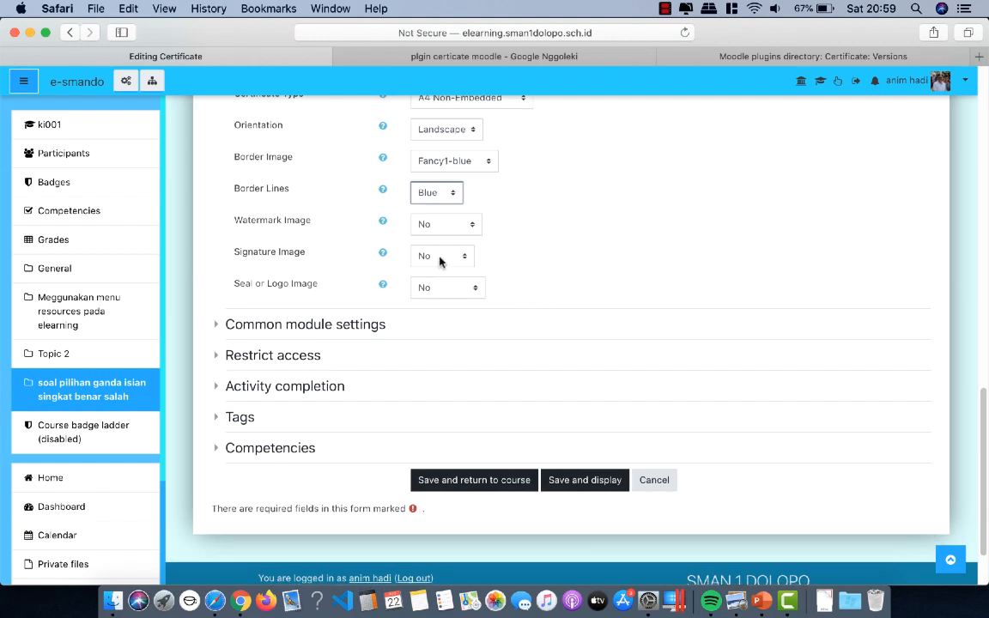
pyautogui.click(453, 290)
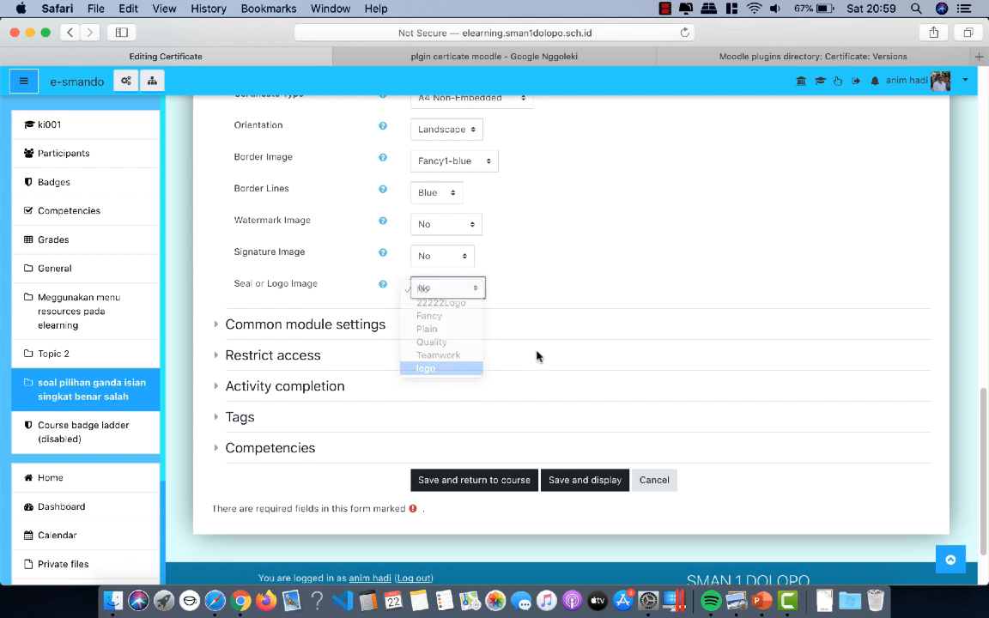
pyautogui.press('Return')
pyautogui.scroll(-2, 534, 348)
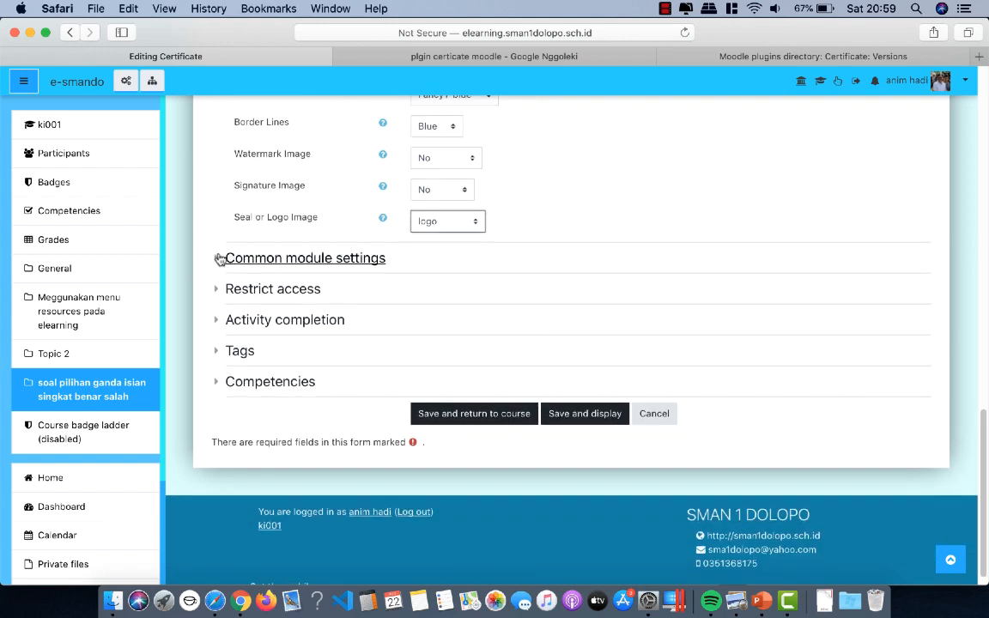
pyautogui.click(216, 261)
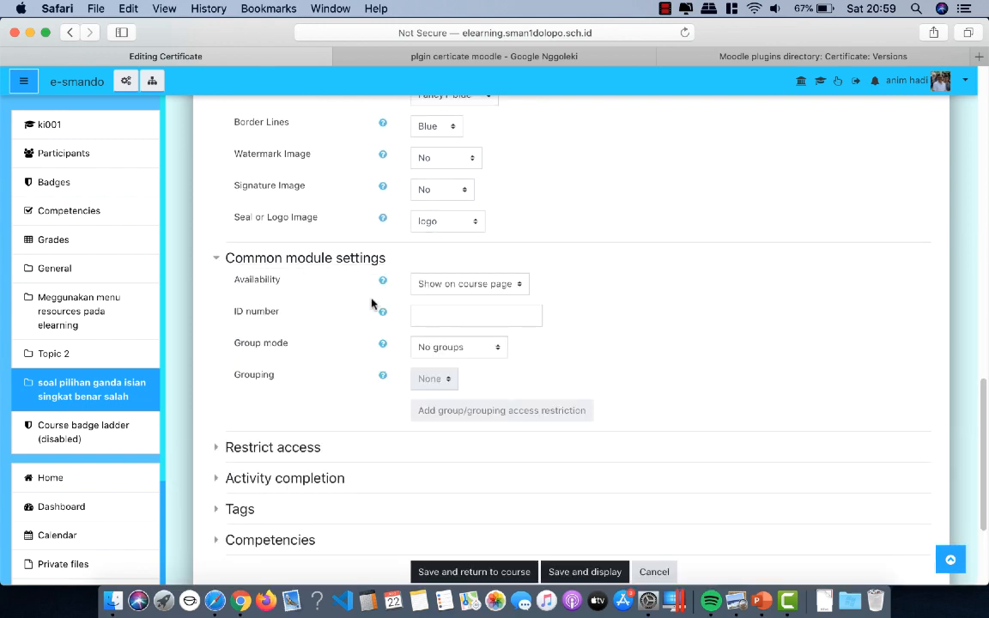
pyautogui.scroll(-1, 340, 302)
pyautogui.scroll(-5, 339, 303)
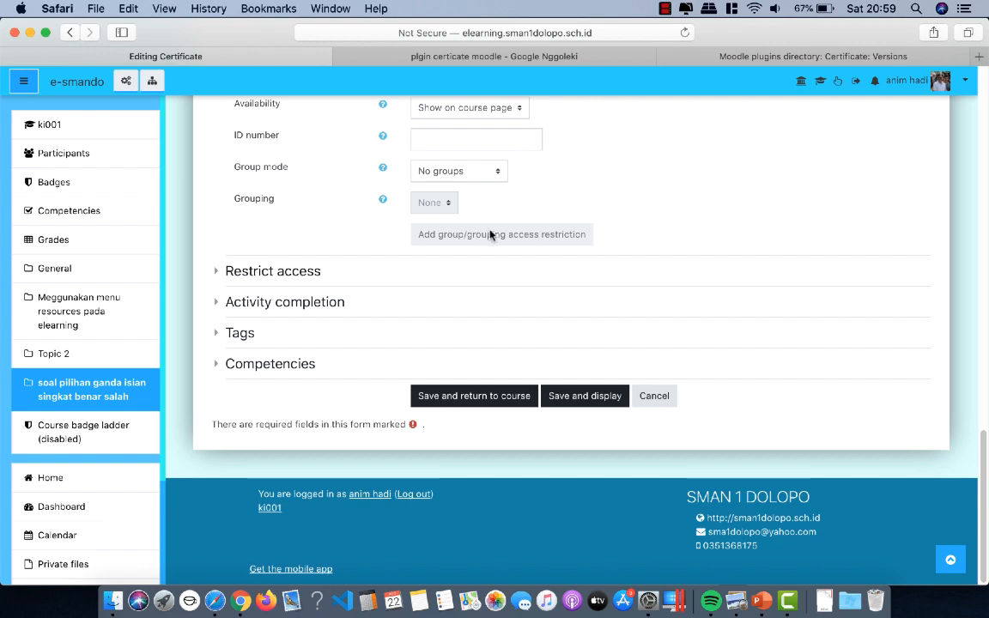
# Add a grade restriction under Restrict access, based on the "coba drag and drop teks" quiz.
pyautogui.click(273, 272)
pyautogui.scroll(-1, 617, 326)
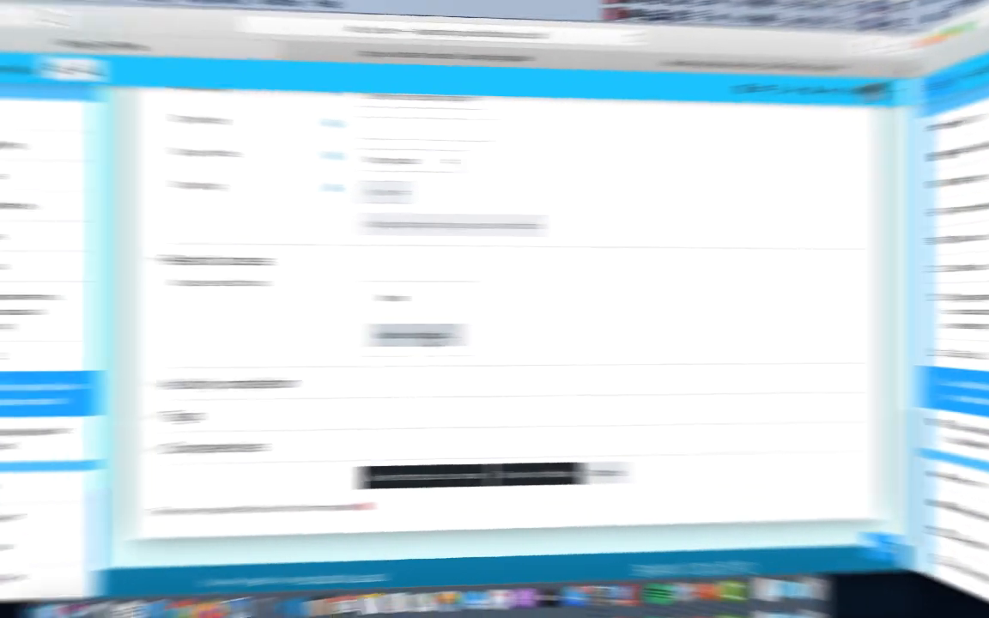
pyautogui.click(467, 337)
pyautogui.click(441, 328)
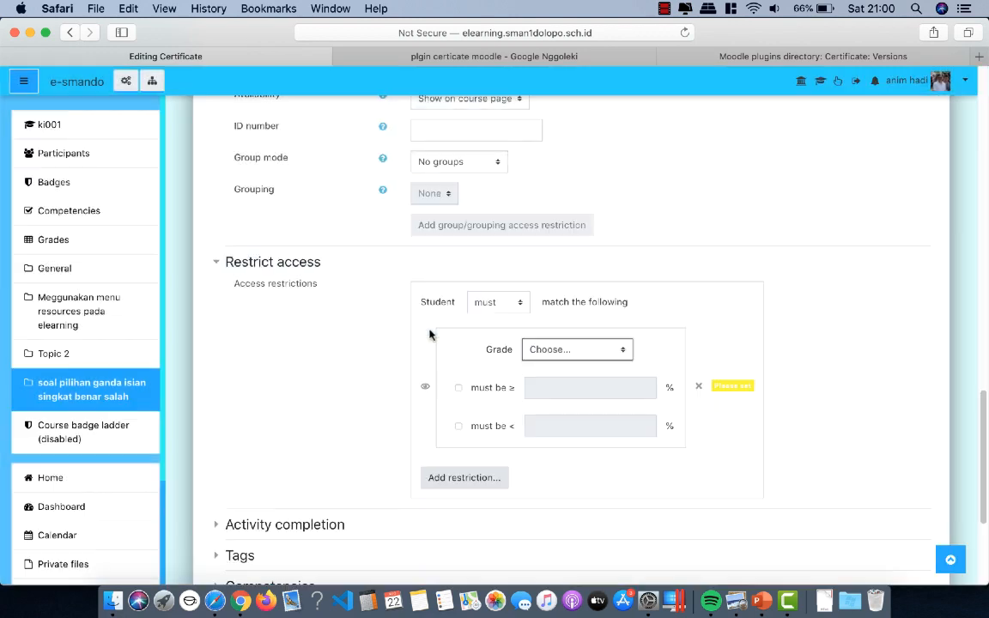
pyautogui.click(588, 352)
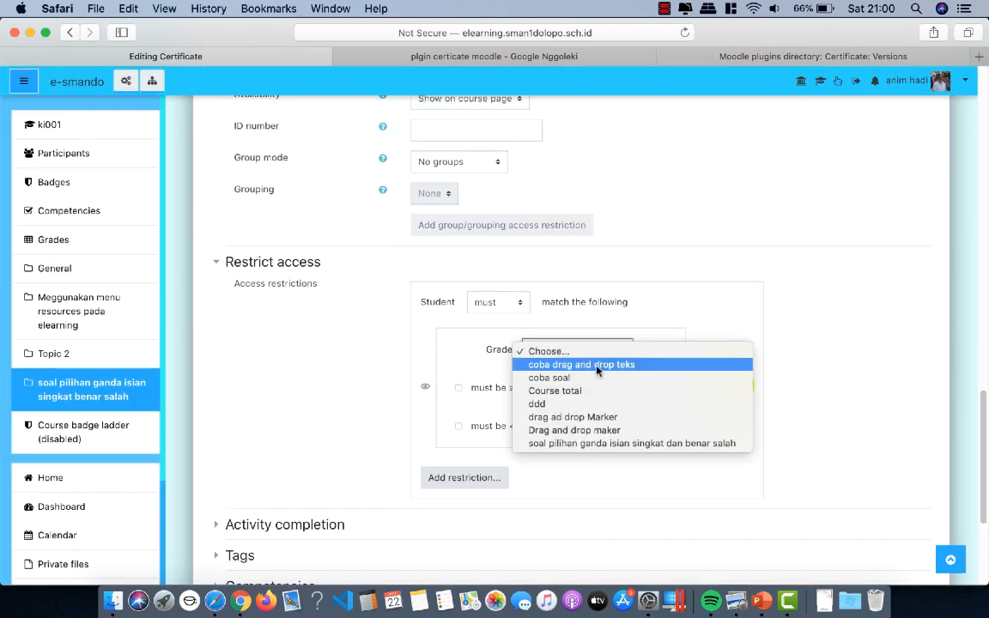
pyautogui.click(598, 367)
pyautogui.scroll(-3, 640, 395)
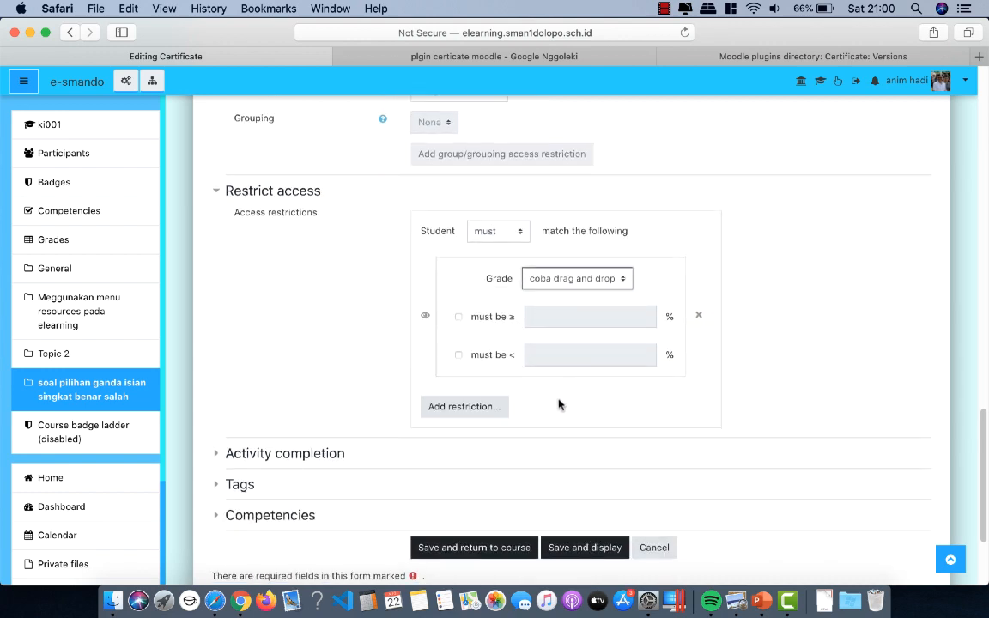
# Require a grade of at least 70% in the access restriction, and save and display the certificate activity.
pyautogui.scroll(-1, 558, 404)
pyautogui.scroll(-2, 558, 404)
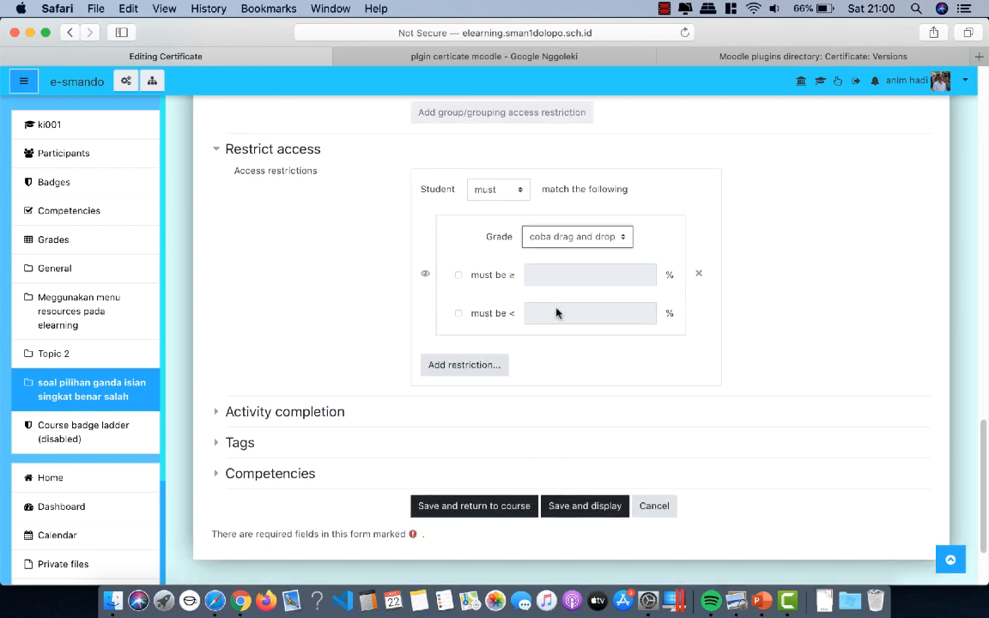
pyautogui.click(459, 275)
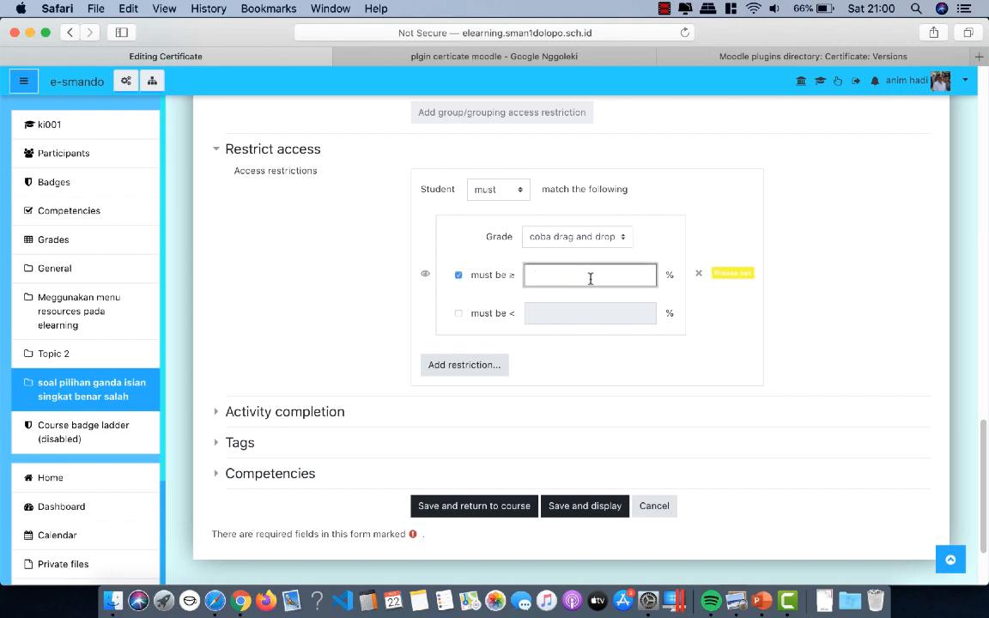
pyautogui.write('70')
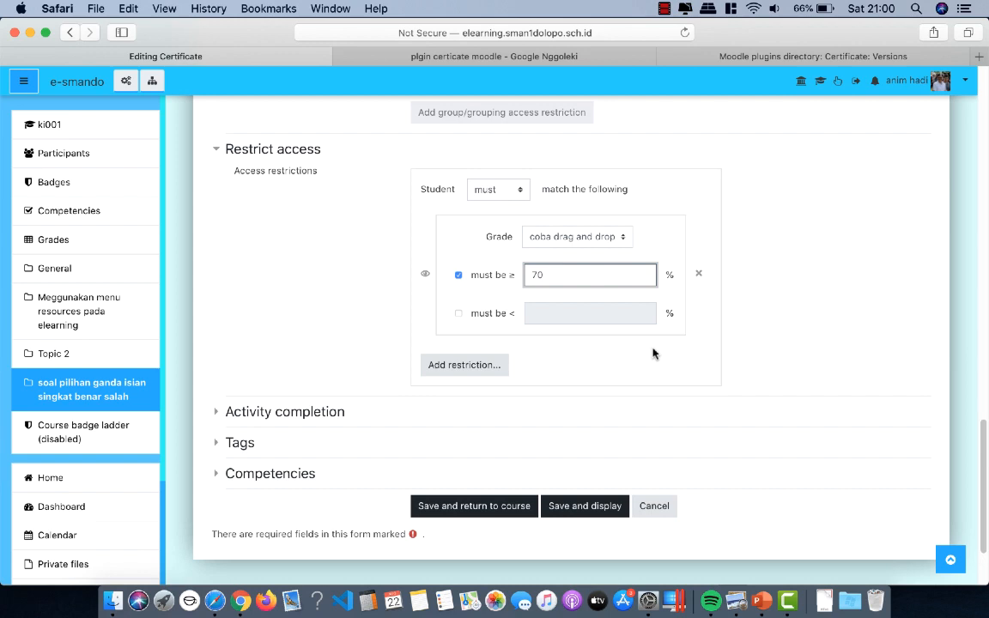
pyautogui.scroll(-3, 652, 354)
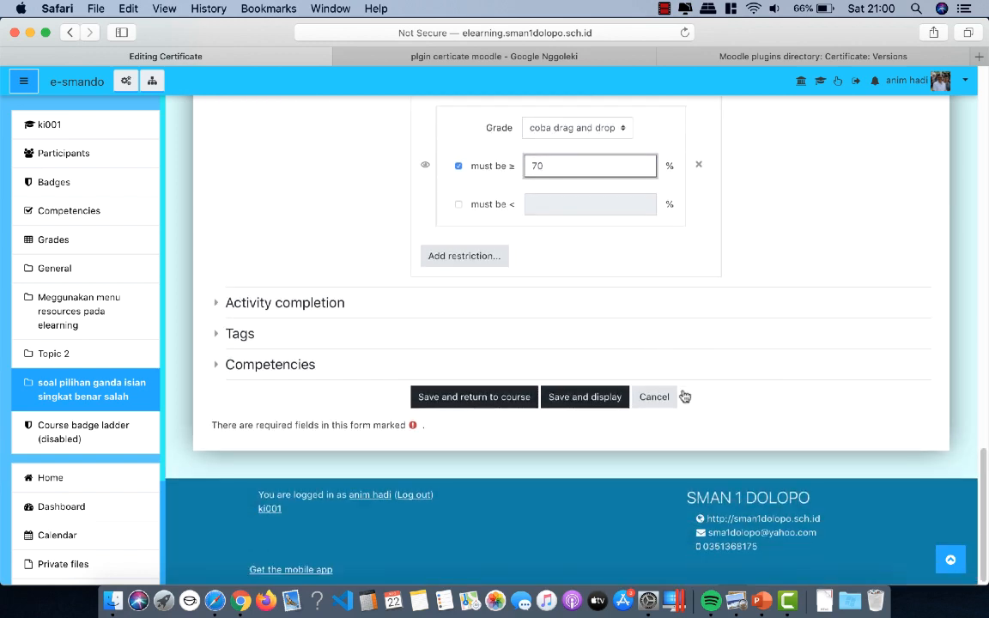
pyautogui.click(575, 404)
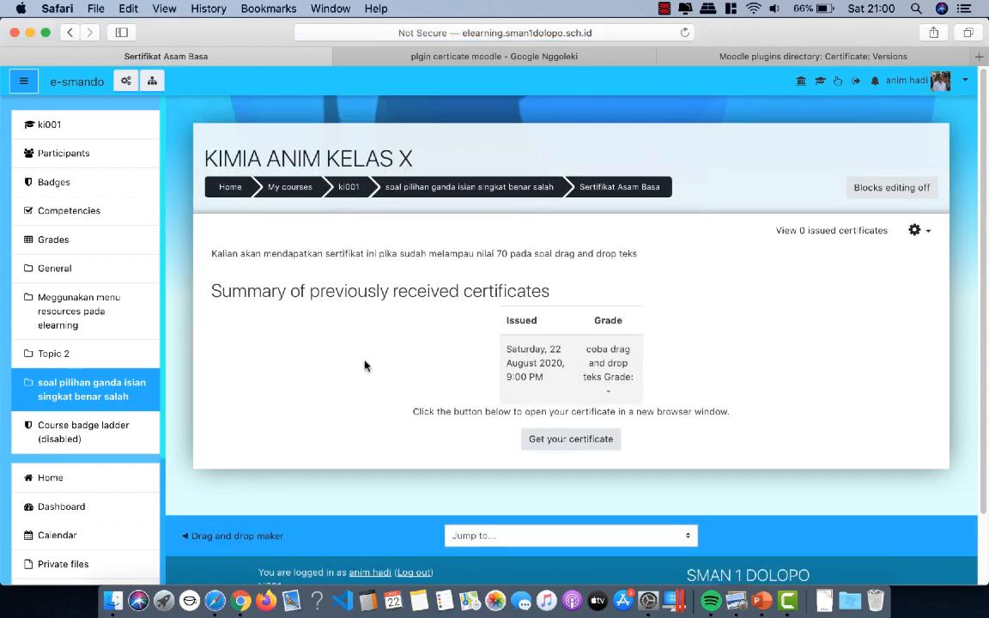
# Return to the ki001 course page and look through its topics for the certificate activities.
pyautogui.scroll(-2, 364, 366)
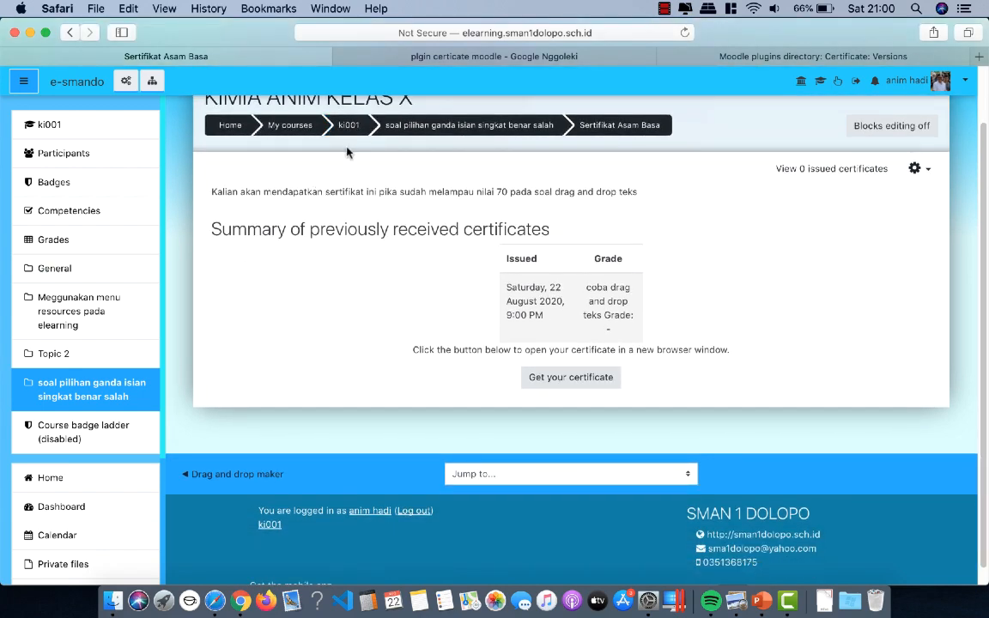
pyautogui.click(348, 129)
pyautogui.scroll(-5, 496, 270)
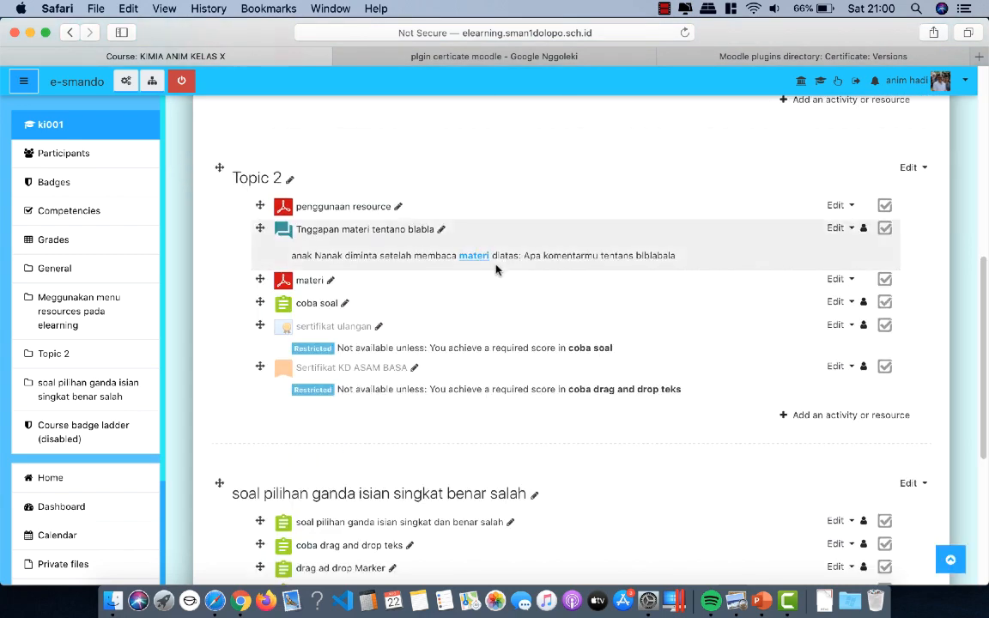
pyautogui.scroll(-5, 496, 269)
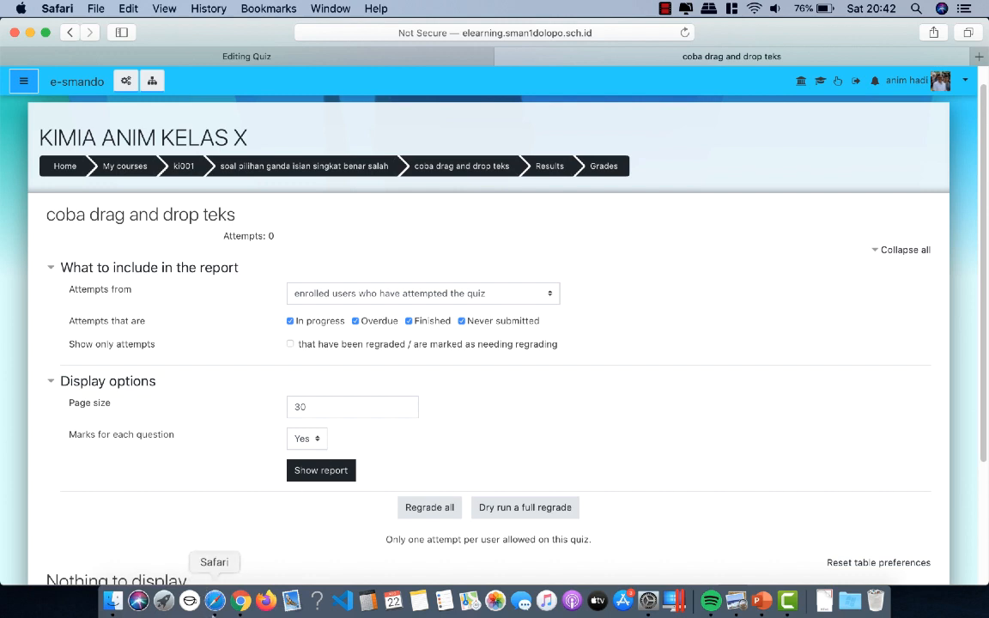
# Switch to Chrome and log in to the e-learning site with the test student's saved username and password.
pyautogui.click(240, 601)
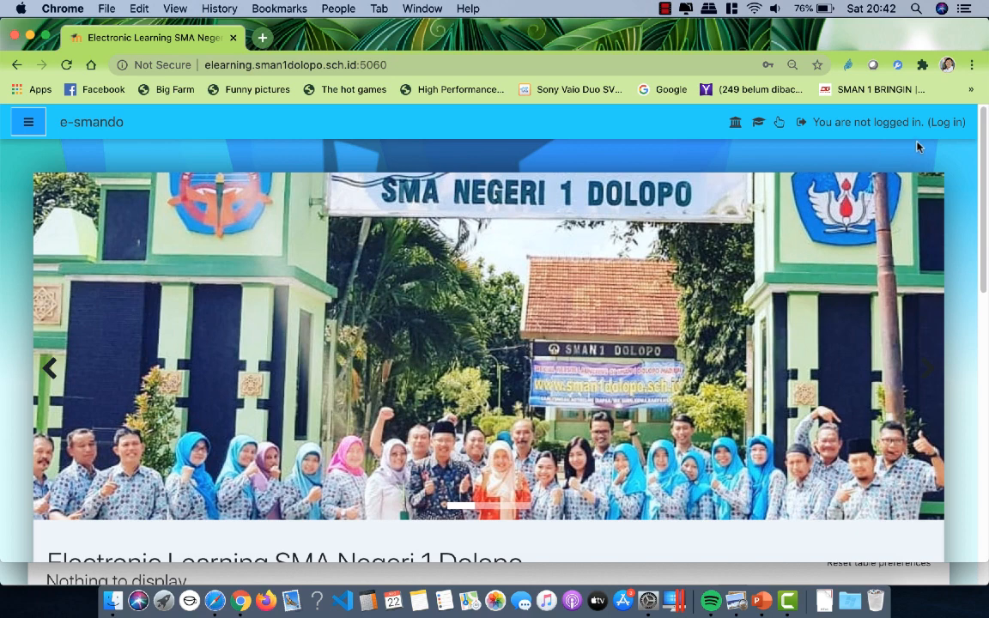
pyautogui.click(947, 123)
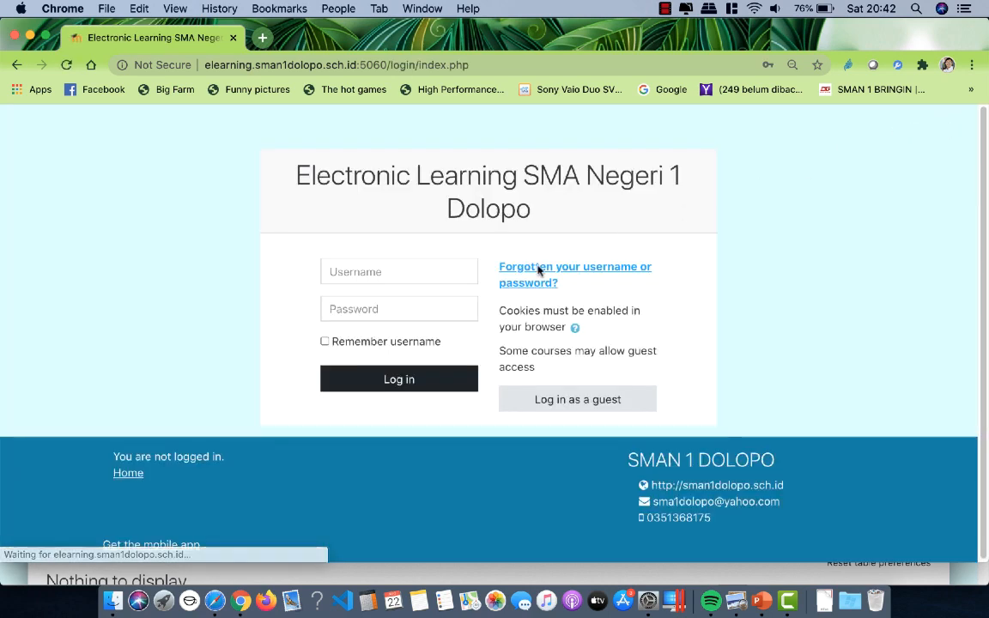
pyautogui.click(399, 273)
pyautogui.click(369, 318)
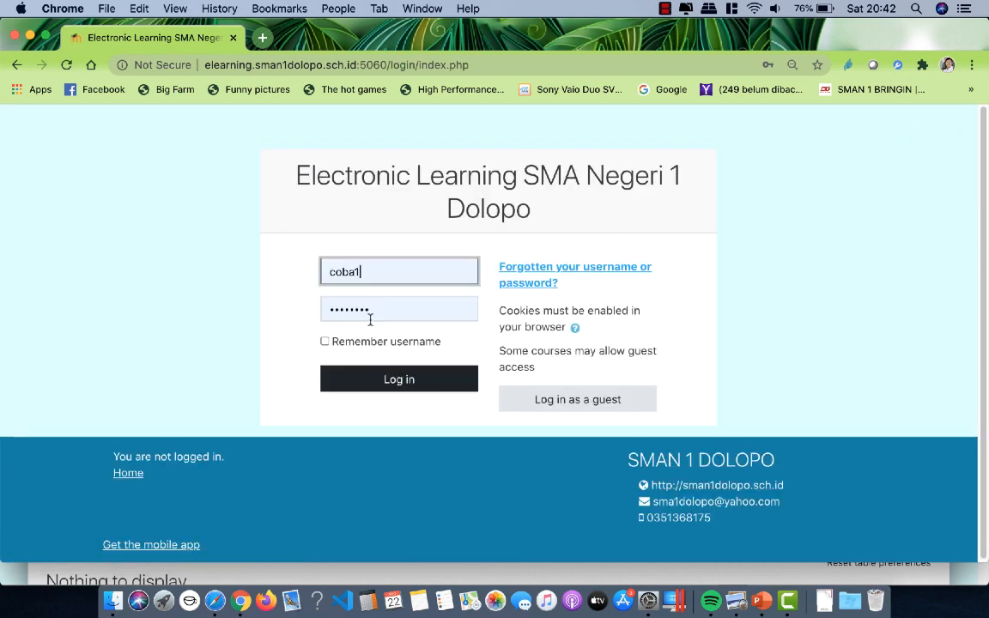
pyautogui.click(400, 383)
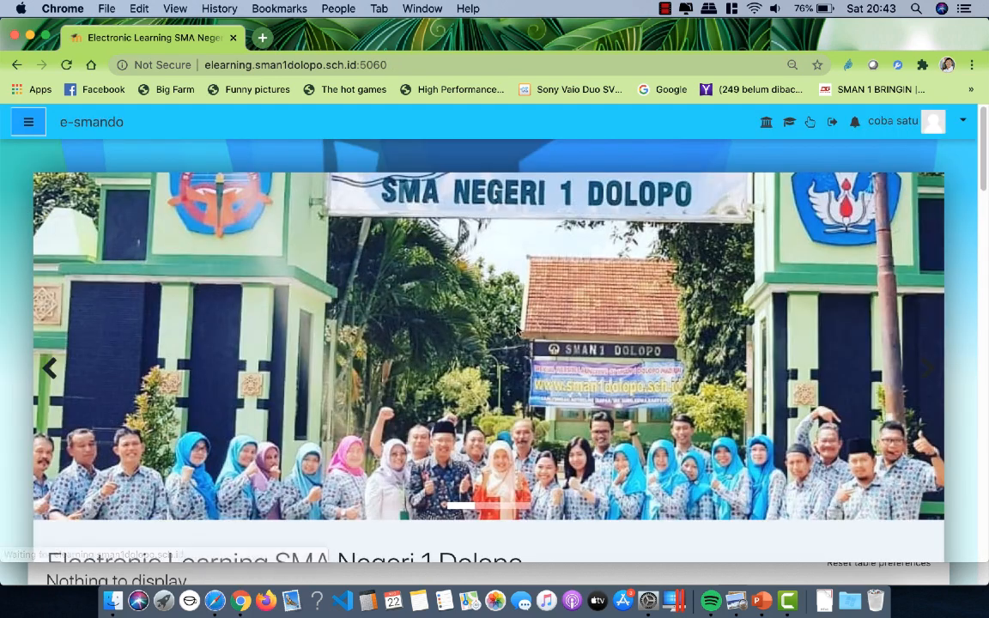
# Open the Kelas X chemistry course from the chemistry teacher's category on page 3 of the 2019-2020 courses.
pyautogui.scroll(-5, 429, 292)
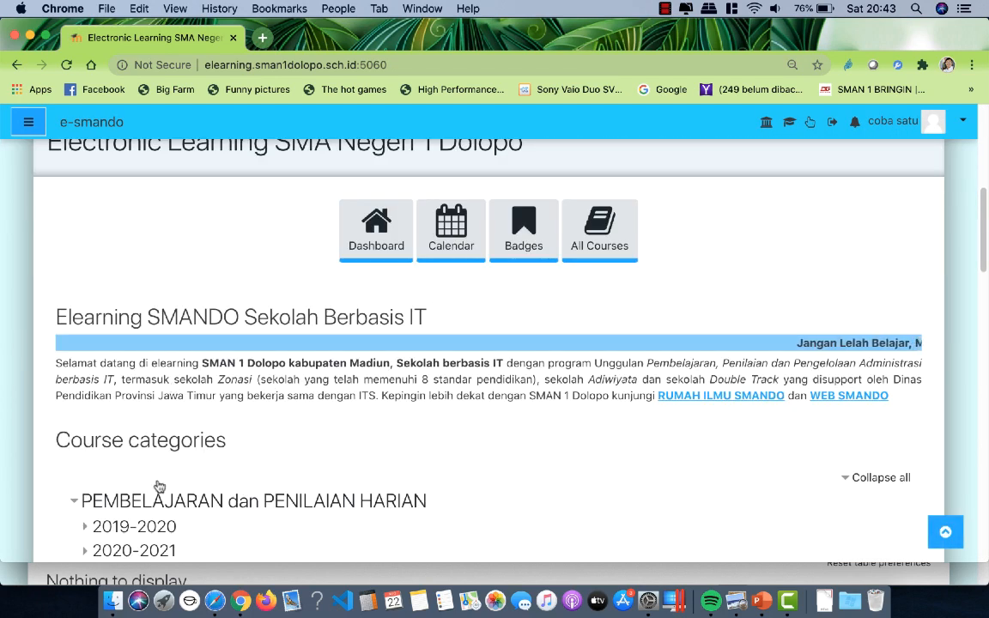
pyautogui.click(137, 527)
pyautogui.scroll(-1, 364, 437)
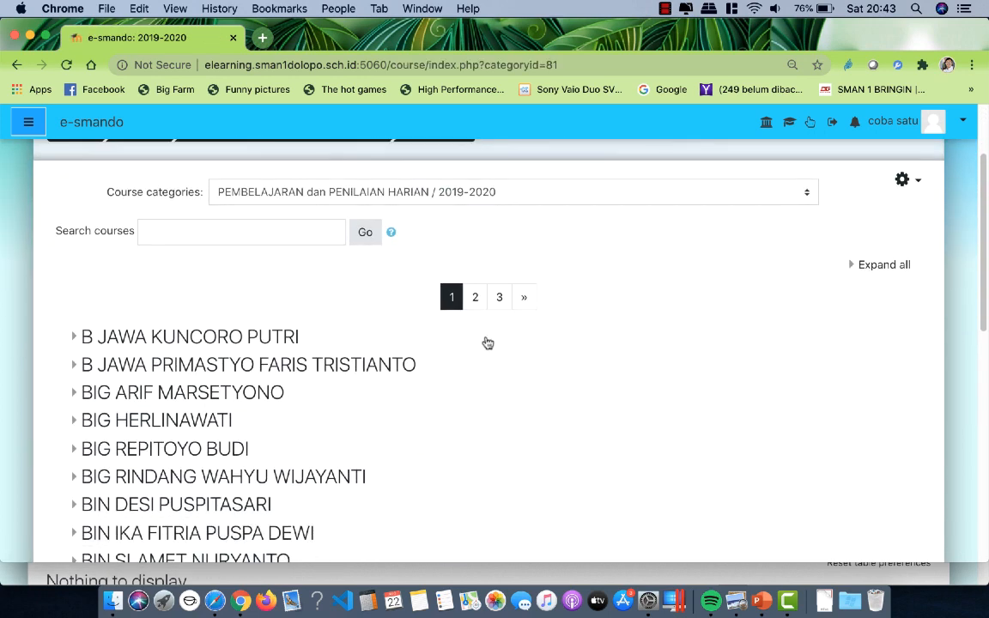
pyautogui.click(499, 297)
pyautogui.scroll(-1, 464, 394)
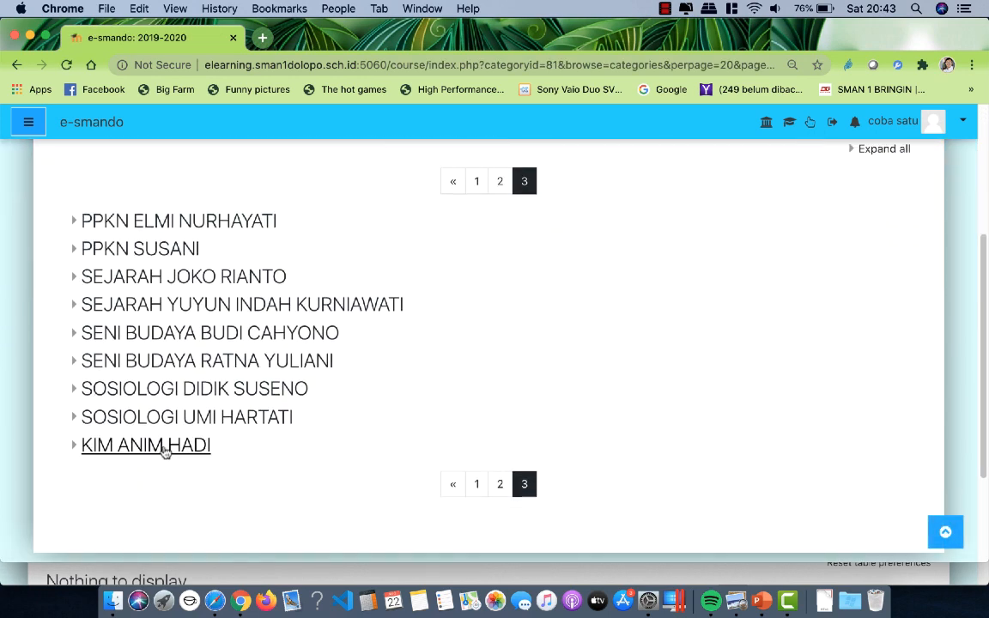
pyautogui.click(194, 446)
pyautogui.scroll(-5, 395, 426)
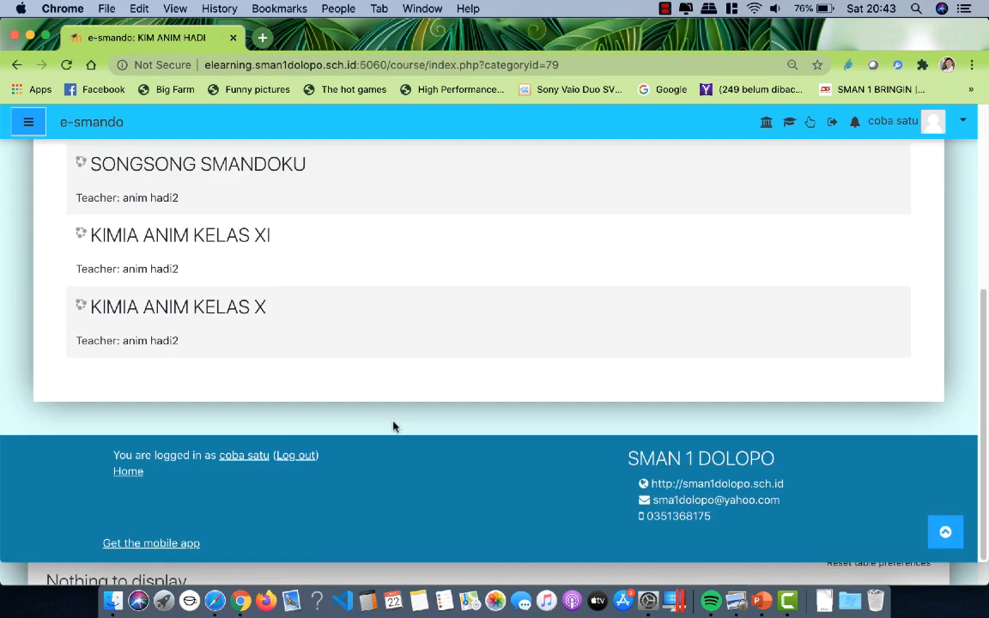
pyautogui.click(230, 316)
# Open the "coba drag and drop teks" quiz in the course and start an attempt.
pyautogui.scroll(-15, 563, 325)
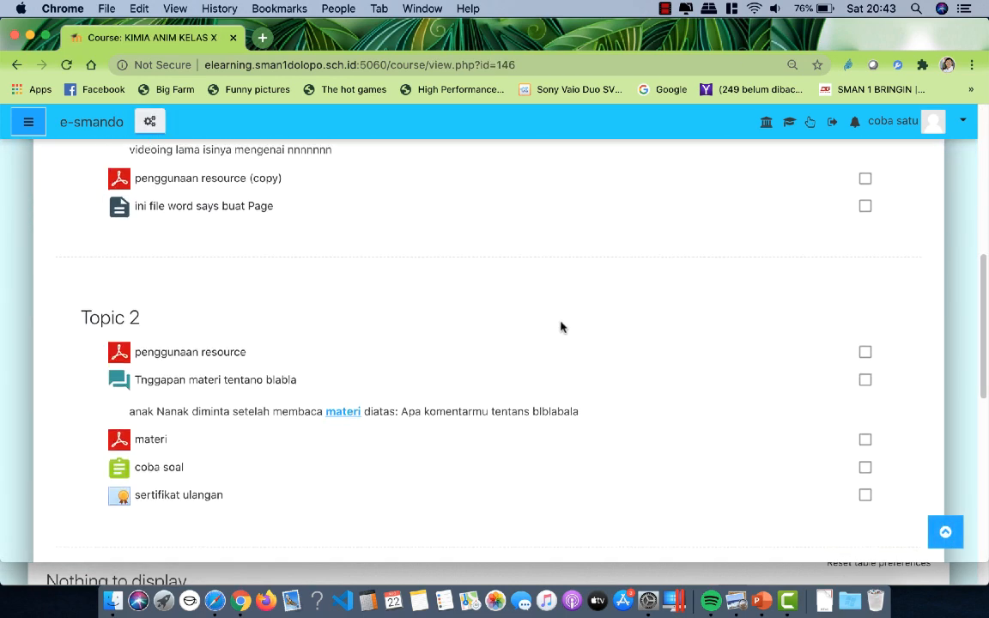
pyautogui.scroll(-1, 558, 327)
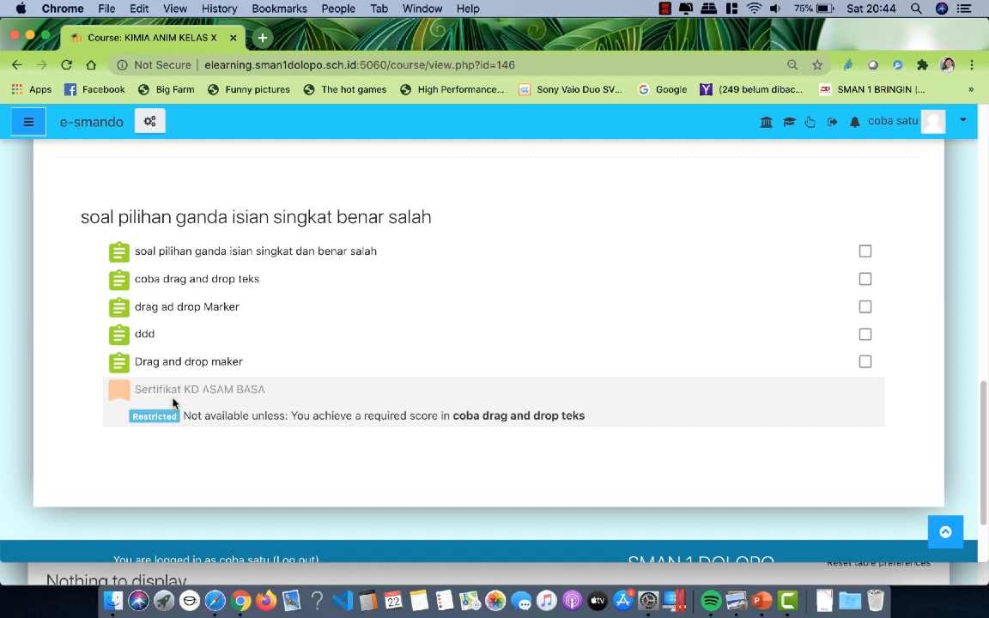
pyautogui.click(206, 280)
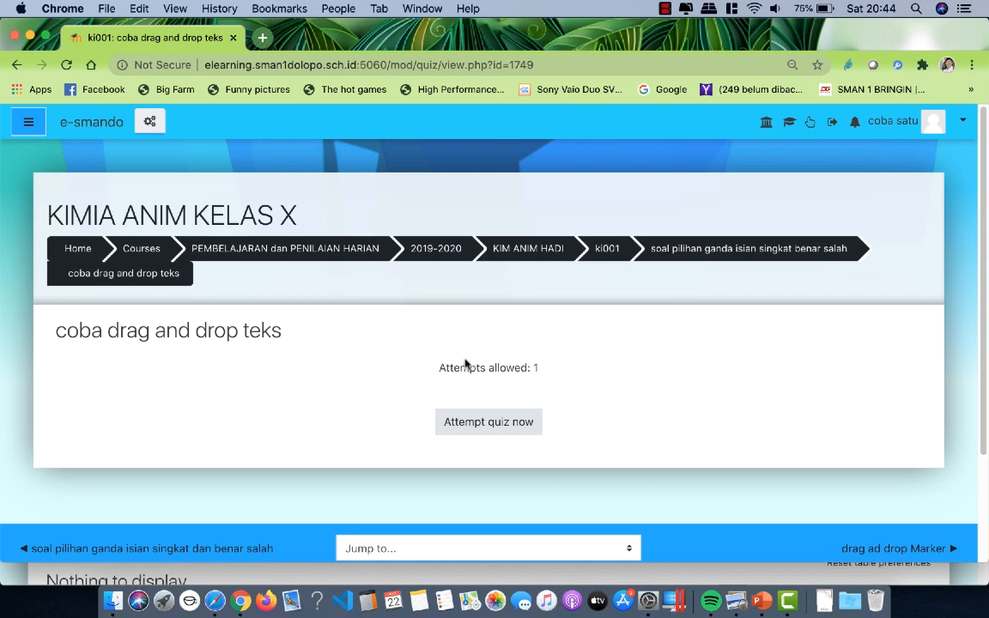
pyautogui.click(484, 426)
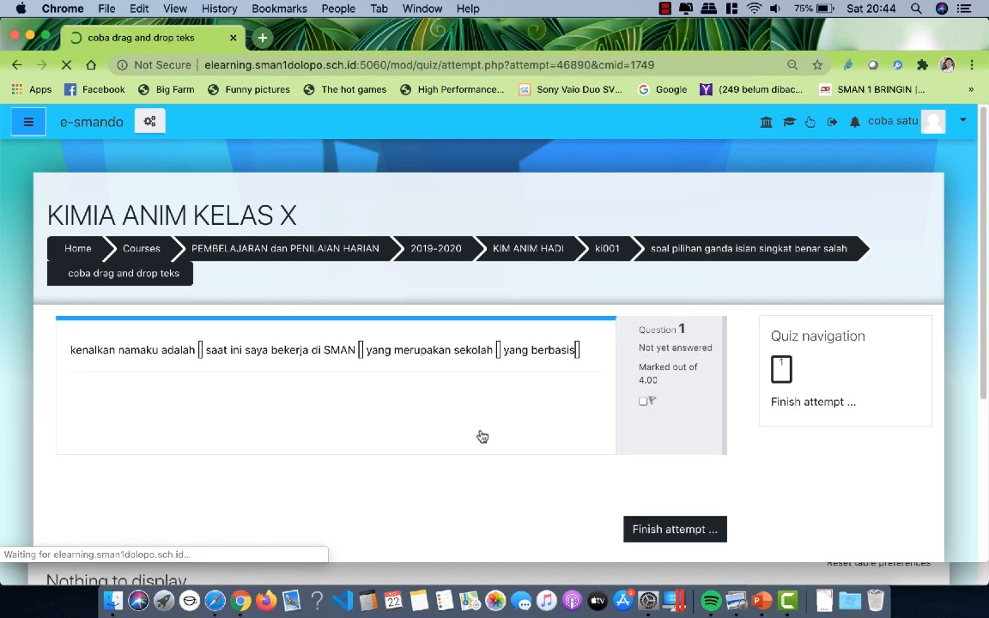
# Fill the four blanks of question 1, in order, with the teacher's name, "dolopo", "zonasi" and "Teknologi Insormasi".
pyautogui.scroll(-2, 486, 431)
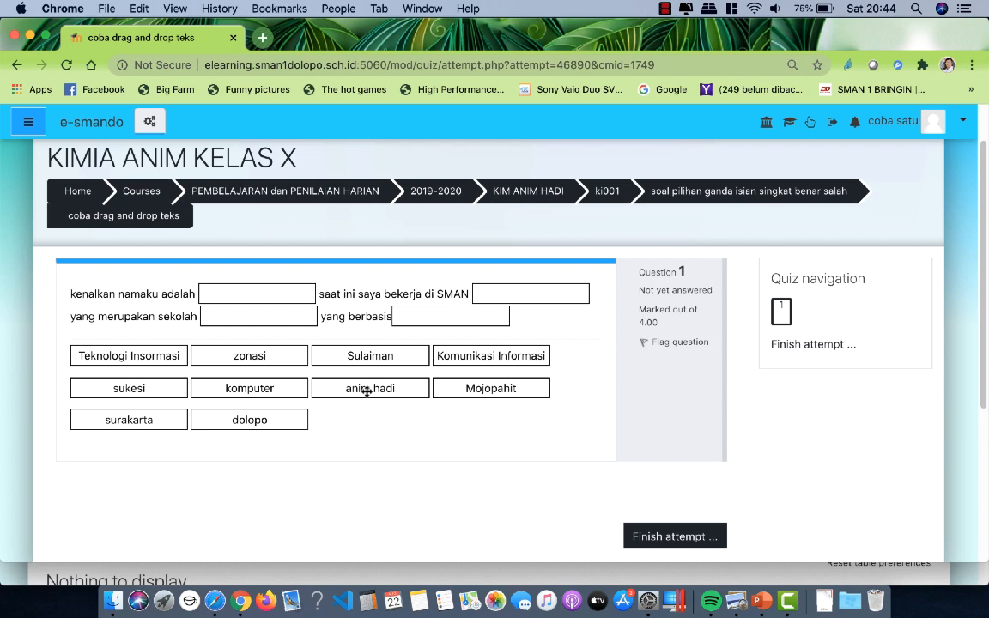
pyautogui.moveTo(367, 391); pyautogui.dragTo(250, 299)
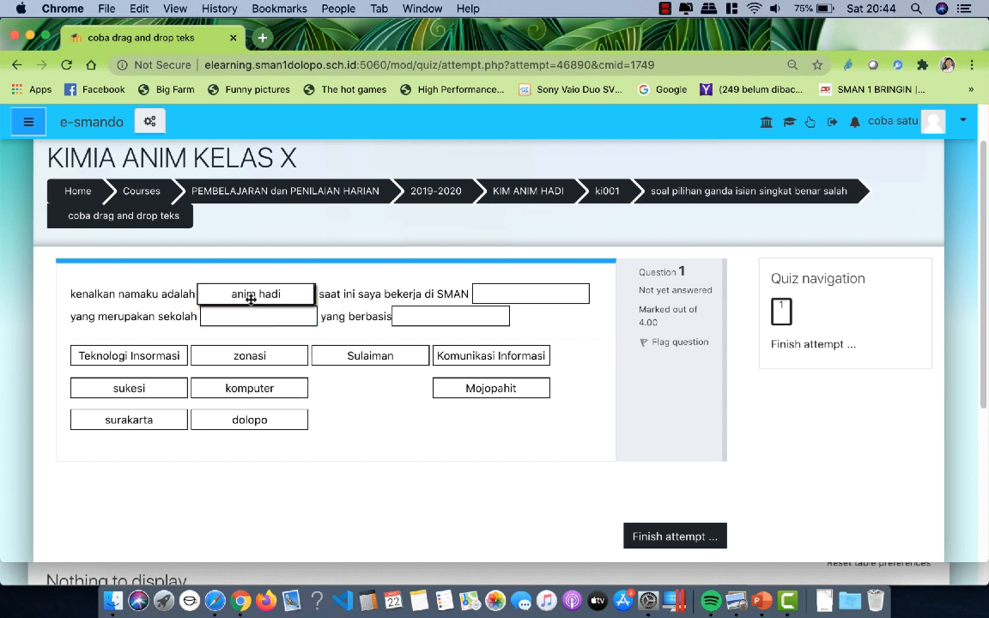
pyautogui.moveTo(244, 422); pyautogui.dragTo(518, 294)
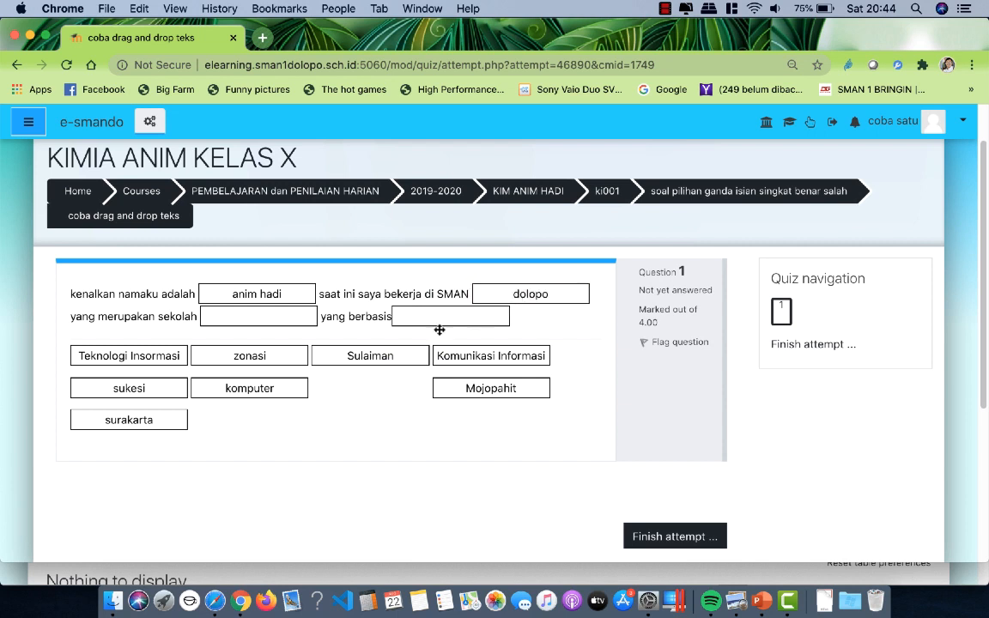
pyautogui.moveTo(262, 356); pyautogui.dragTo(279, 320)
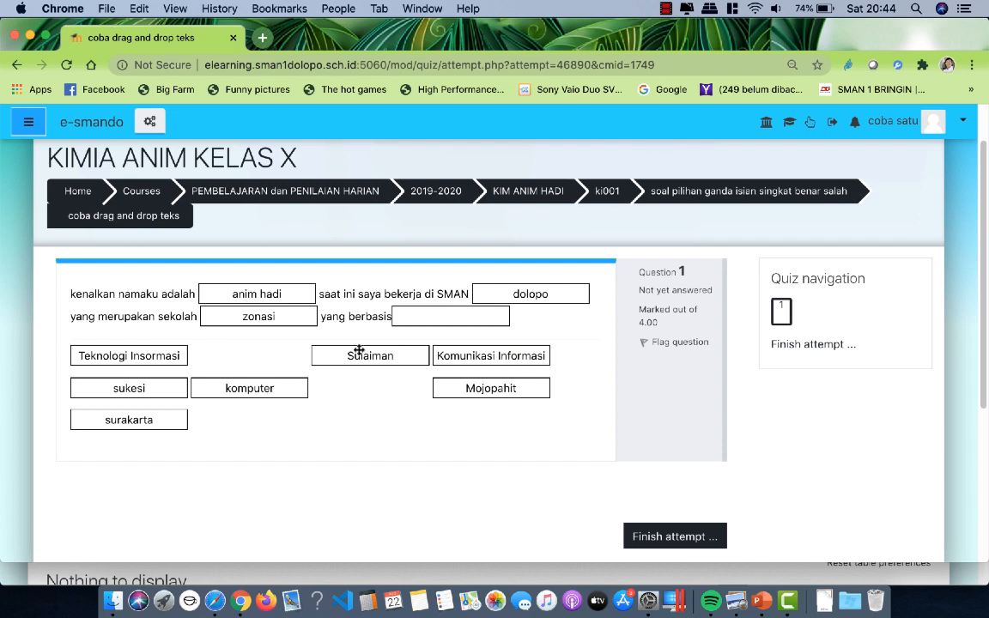
pyautogui.moveTo(145, 356); pyautogui.dragTo(466, 317)
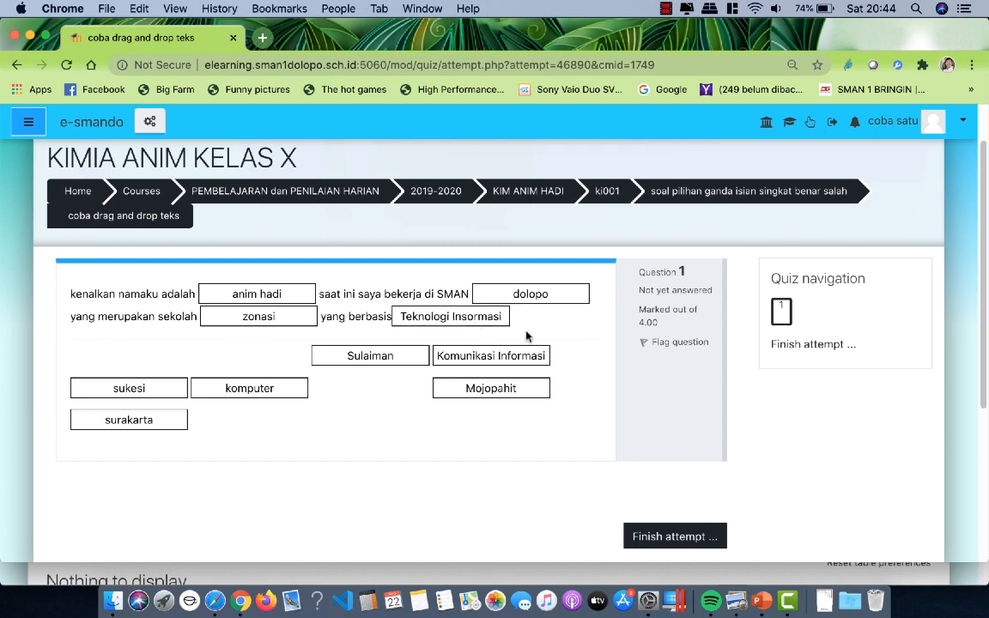
pyautogui.scroll(-2, 456, 332)
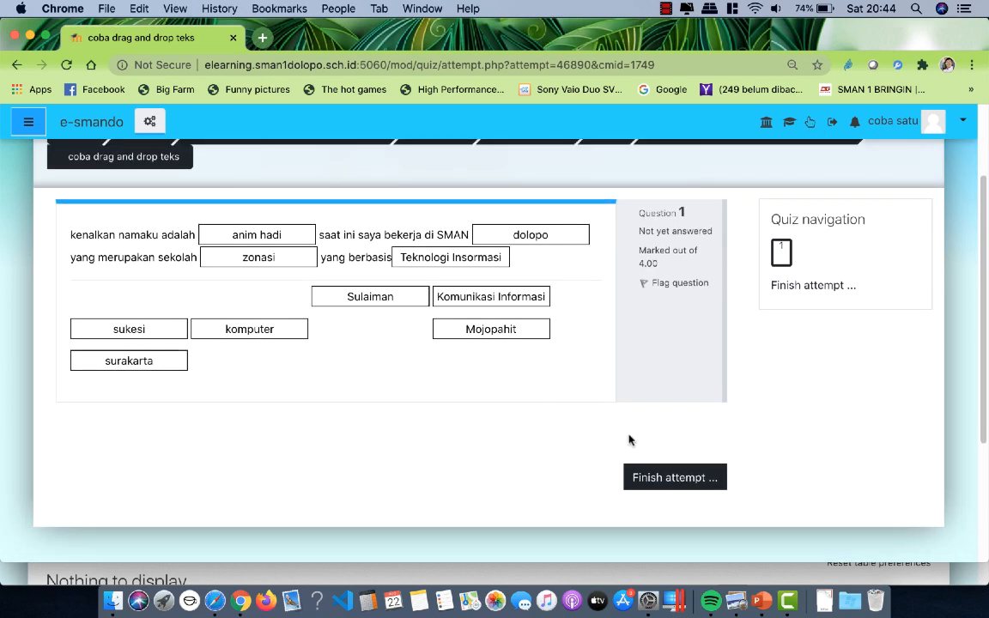
# Finish the "coba drag and drop teks" quiz attempt, submit all answers and confirm the submission.
pyautogui.click(667, 485)
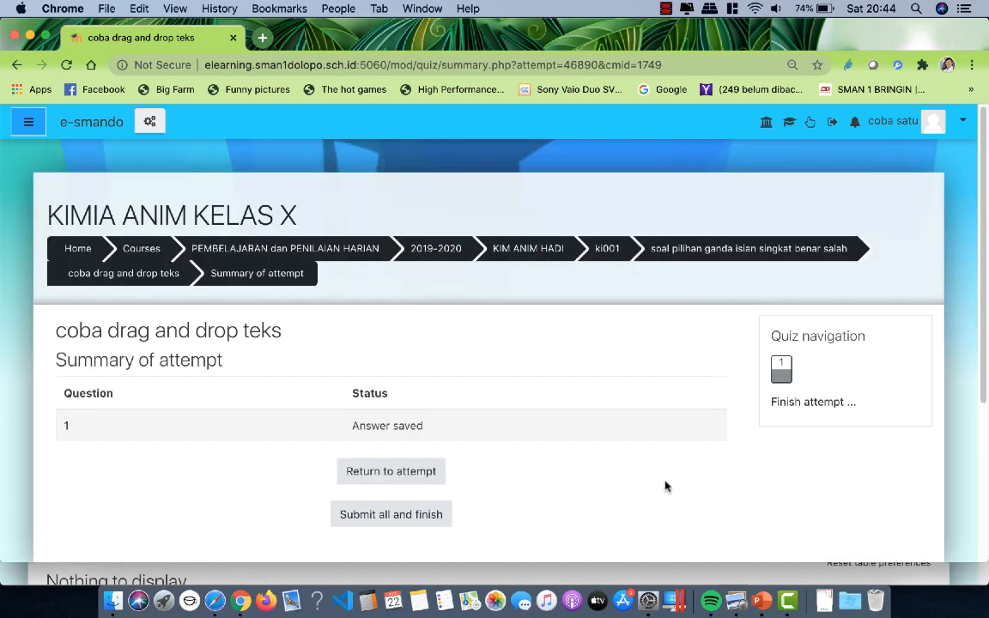
pyautogui.scroll(-3, 550, 426)
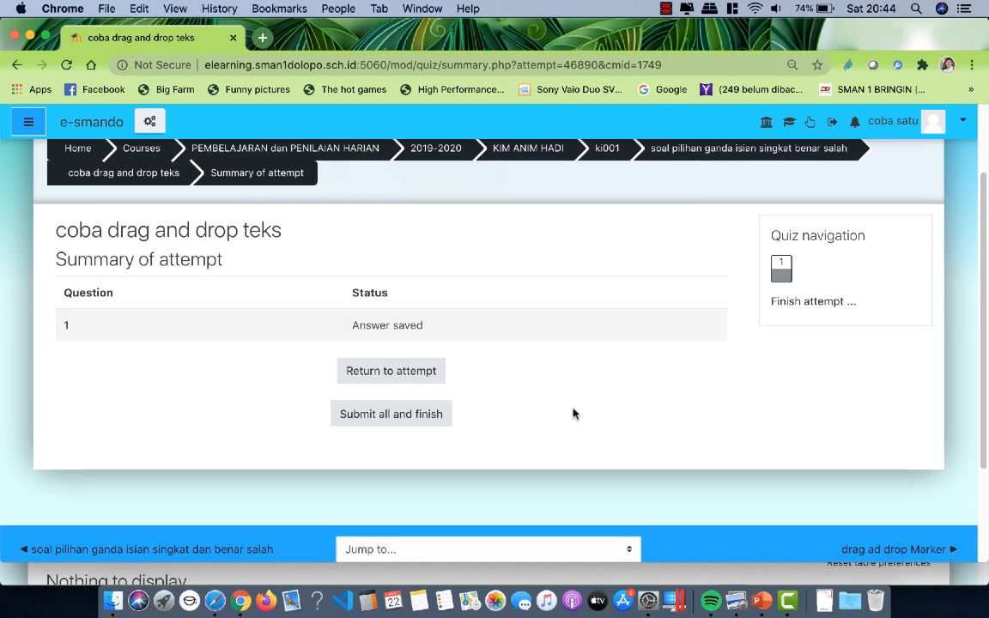
pyautogui.click(388, 416)
pyautogui.click(453, 441)
# Return to the course, open the "Sertifikat KD ASAM BASA" activity and get the certificate.
pyautogui.scroll(-3, 468, 431)
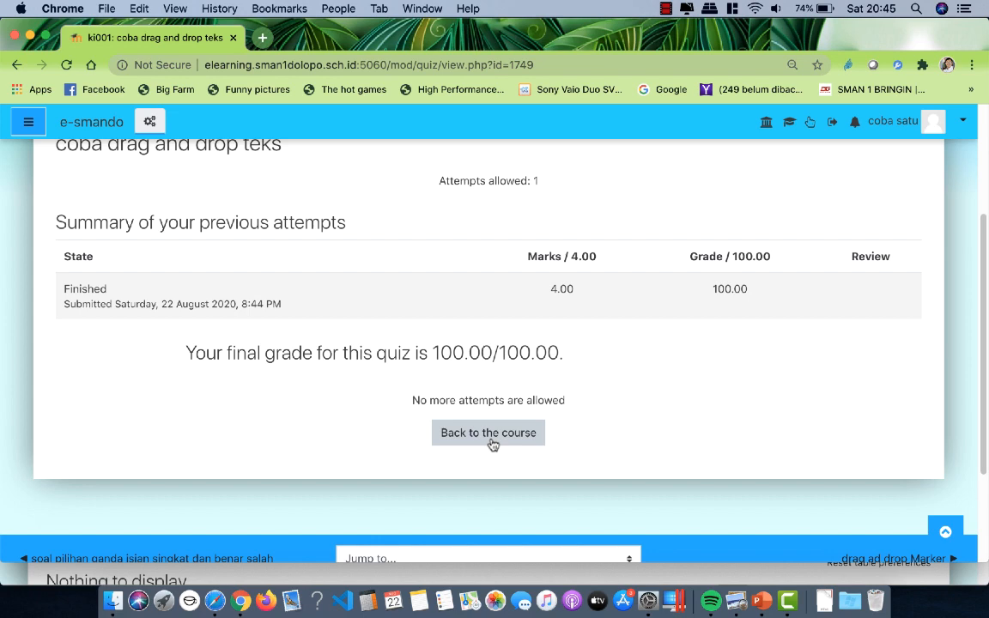
pyautogui.click(488, 432)
pyautogui.scroll(-10, 490, 444)
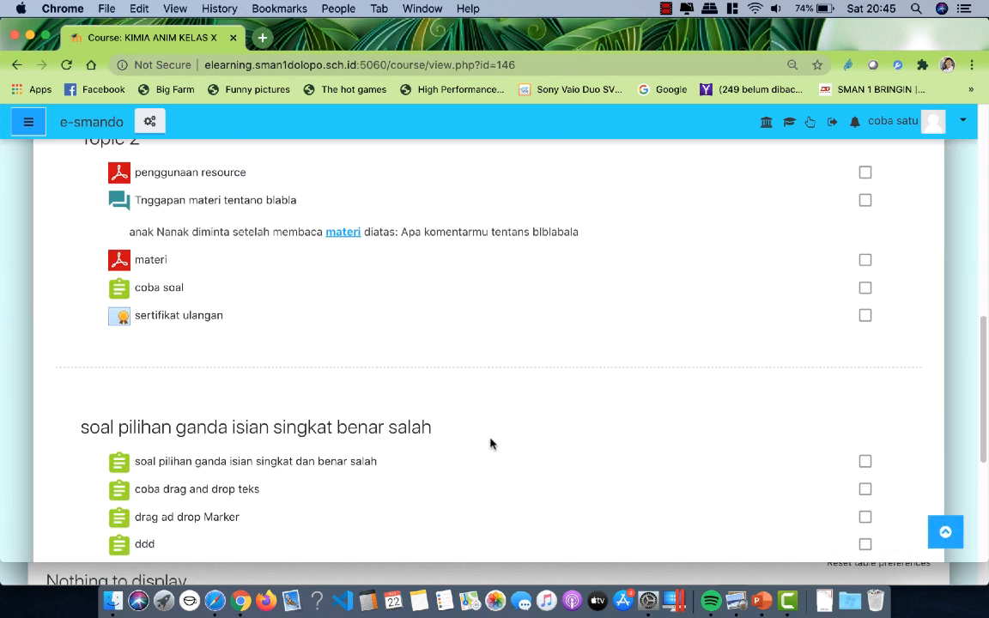
pyautogui.scroll(-5, 491, 444)
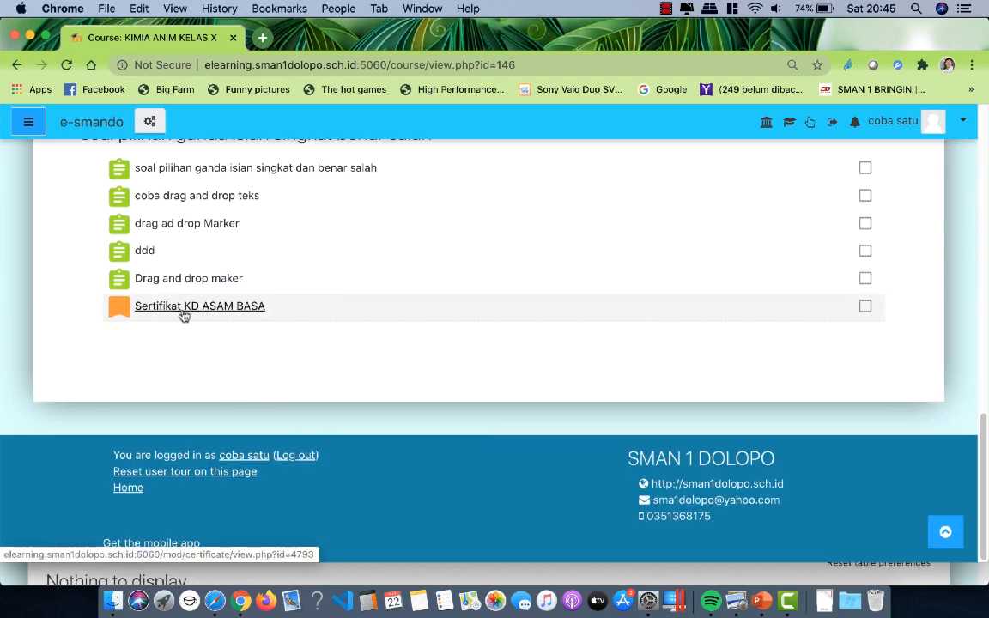
pyautogui.click(177, 312)
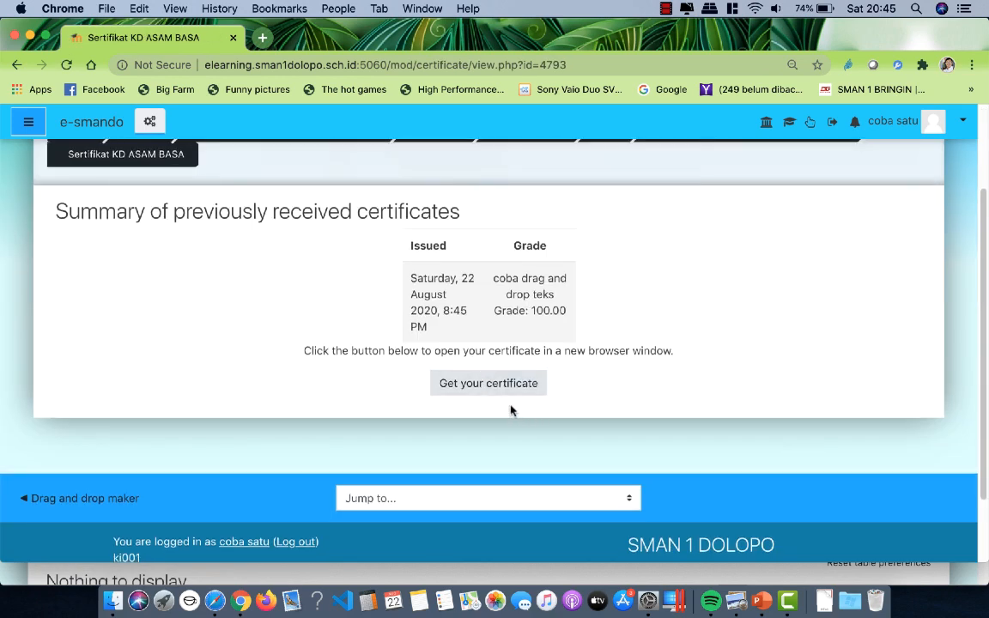
pyautogui.click(495, 387)
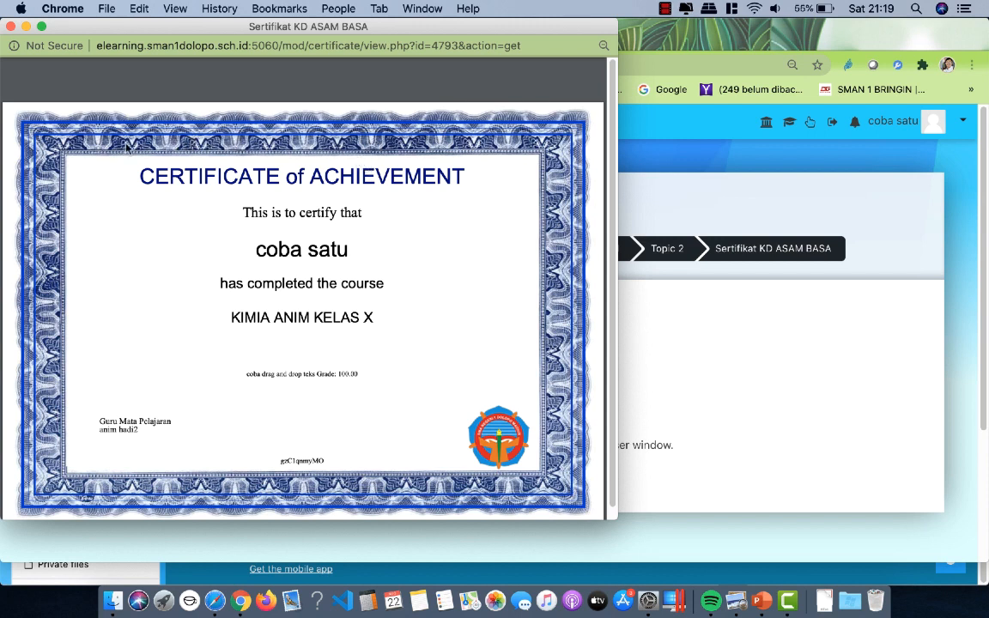
# Save the certificate to Downloads as the PDF "ki001_Sertifikat KD ASAM BASA" and open the downloaded file.
pyautogui.moveTo(225, 286)
pyautogui.moveTo(494, 87)
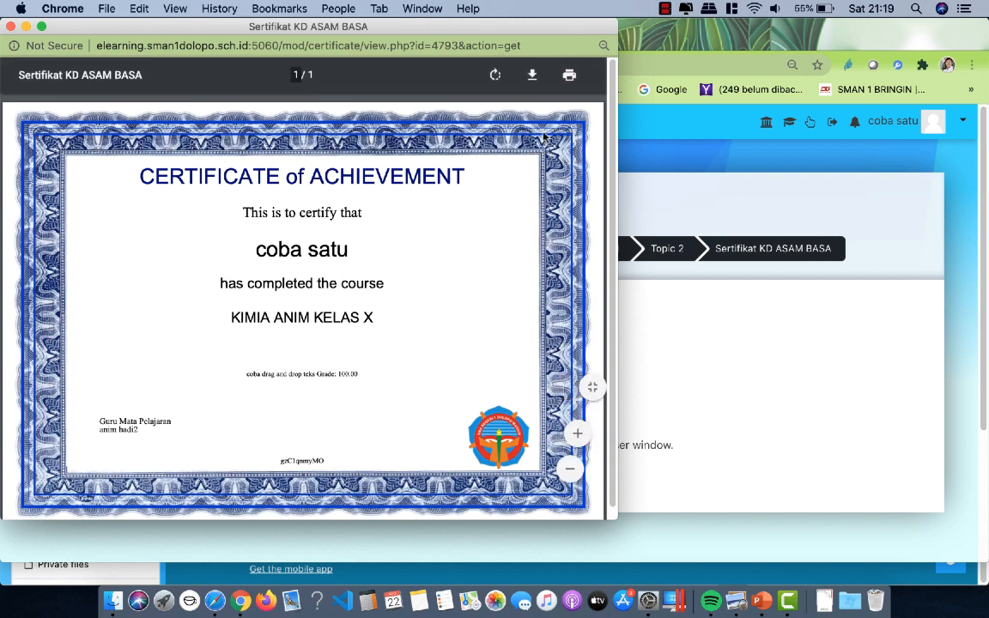
pyautogui.click(533, 78)
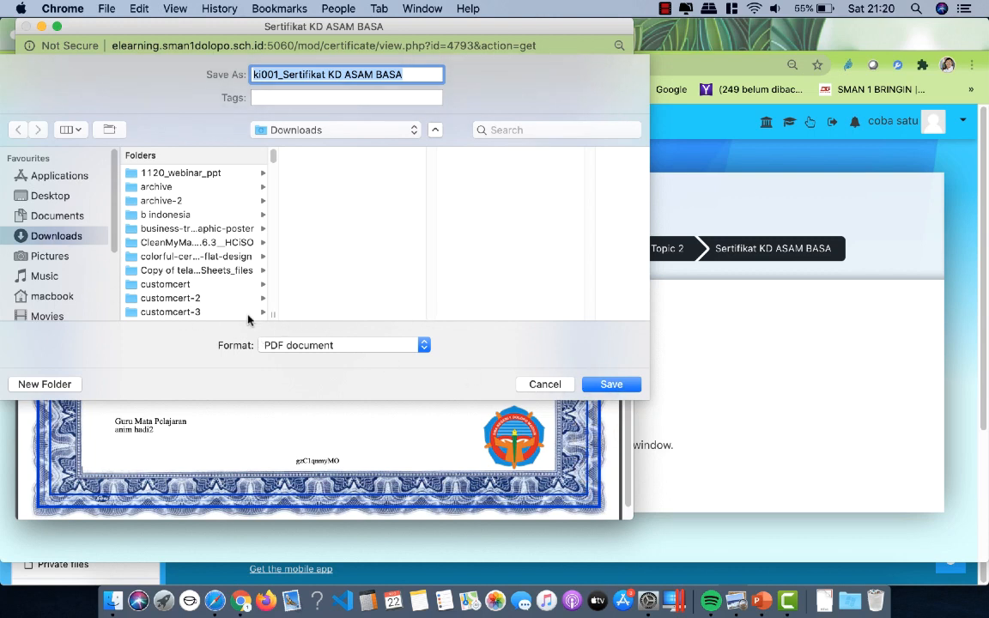
pyautogui.click(611, 385)
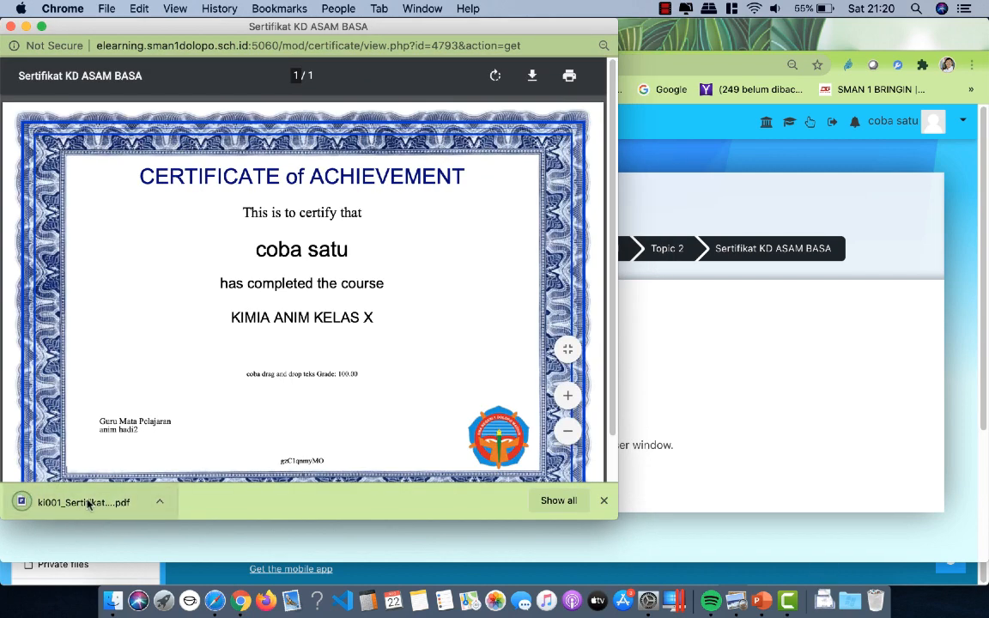
pyautogui.click(126, 503)
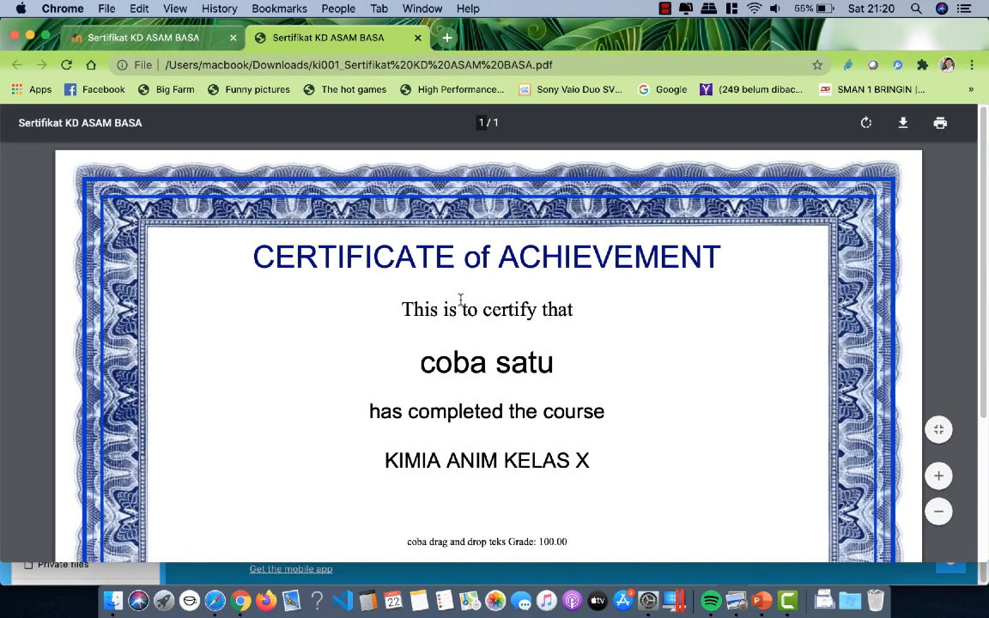